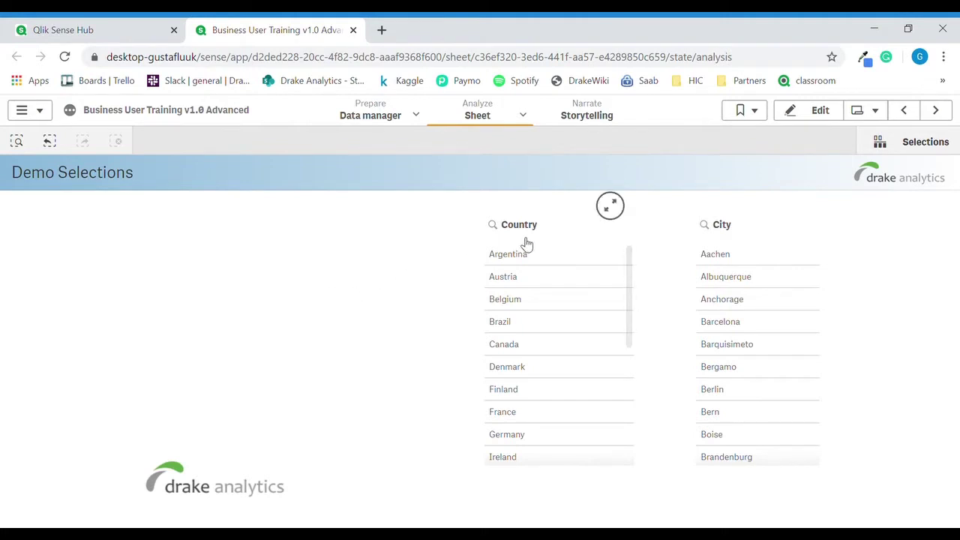
# Step: Select Austria, Canada and Sweden in the Country list and confirm the selection
pyautogui.click(547, 282)
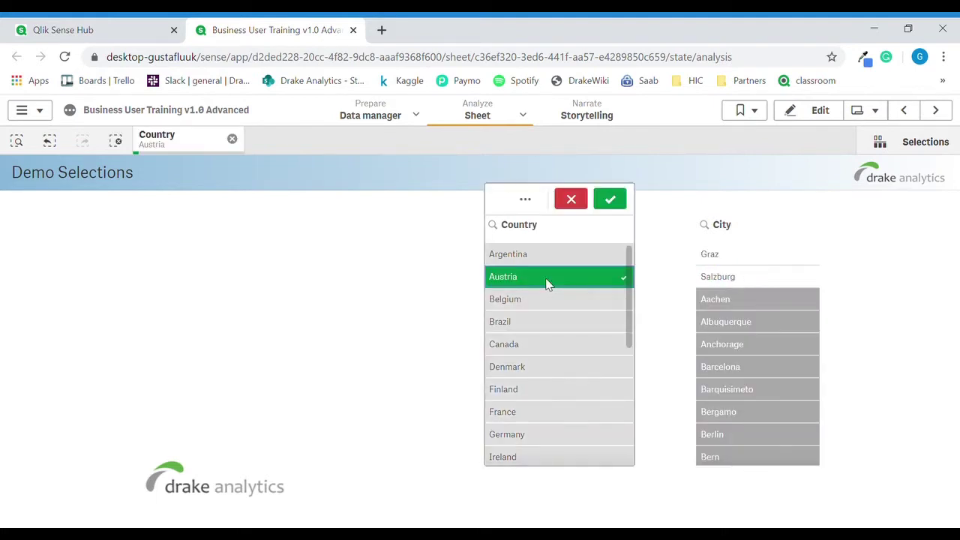
pyautogui.click(540, 346)
pyautogui.scroll(-5, 564, 401)
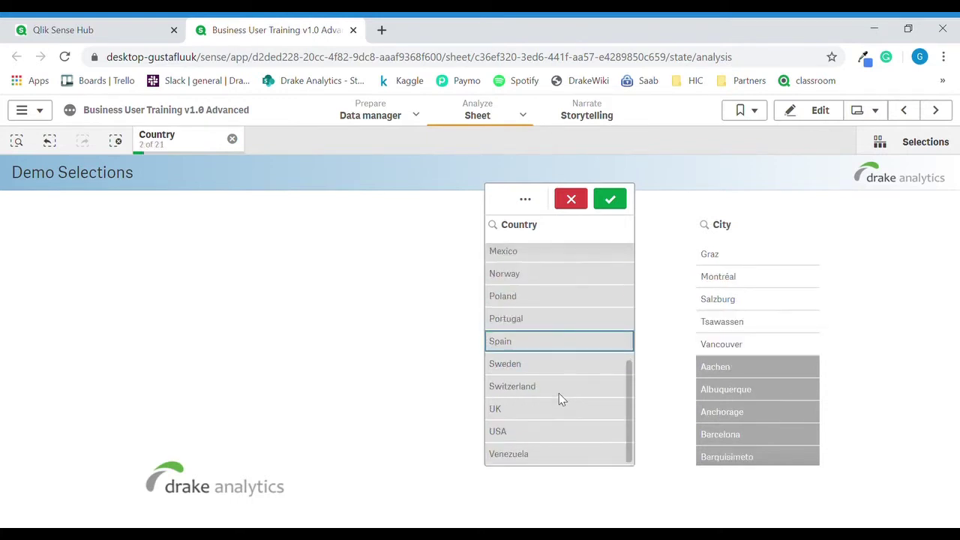
pyautogui.click(542, 364)
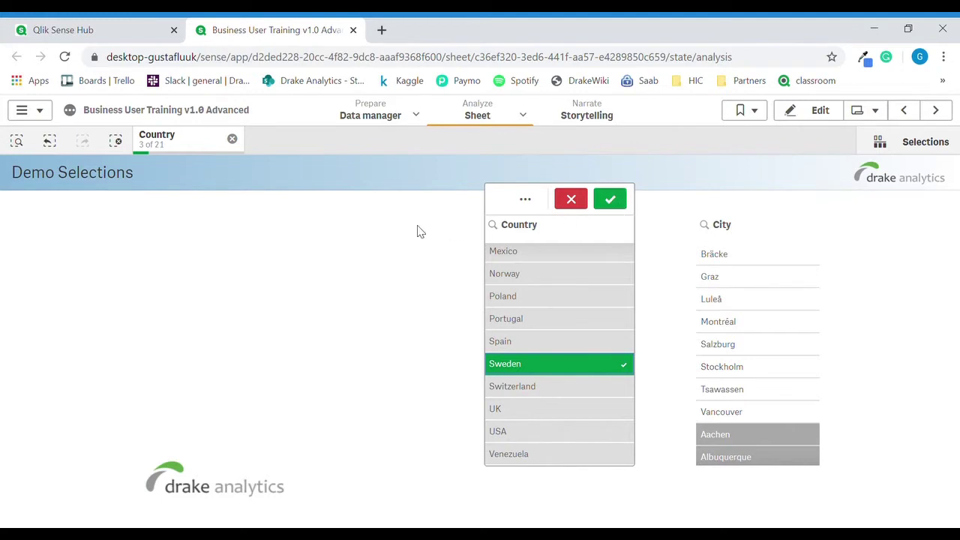
pyautogui.click(396, 287)
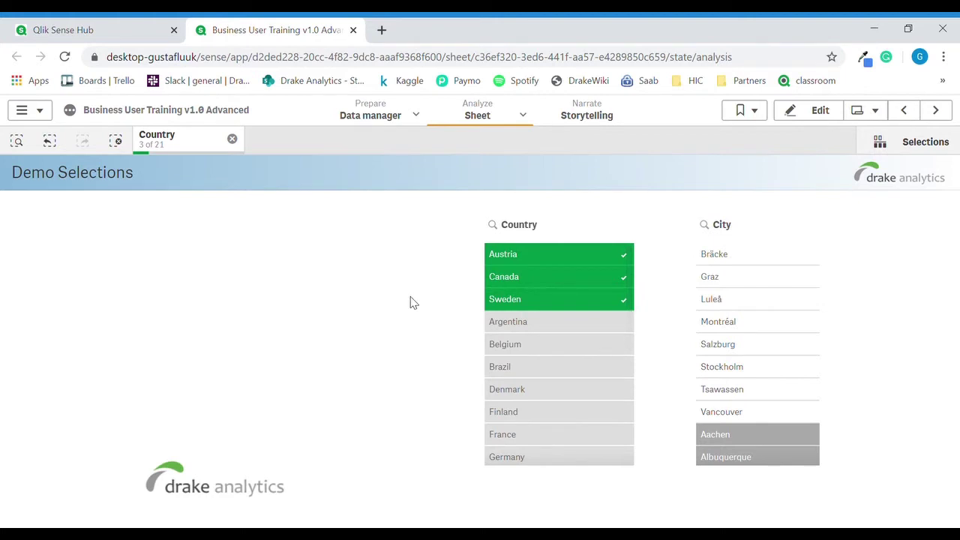
# Step: Deselect Canada and Austria, confirming Sweden as the only selected country
pyautogui.click(531, 276)
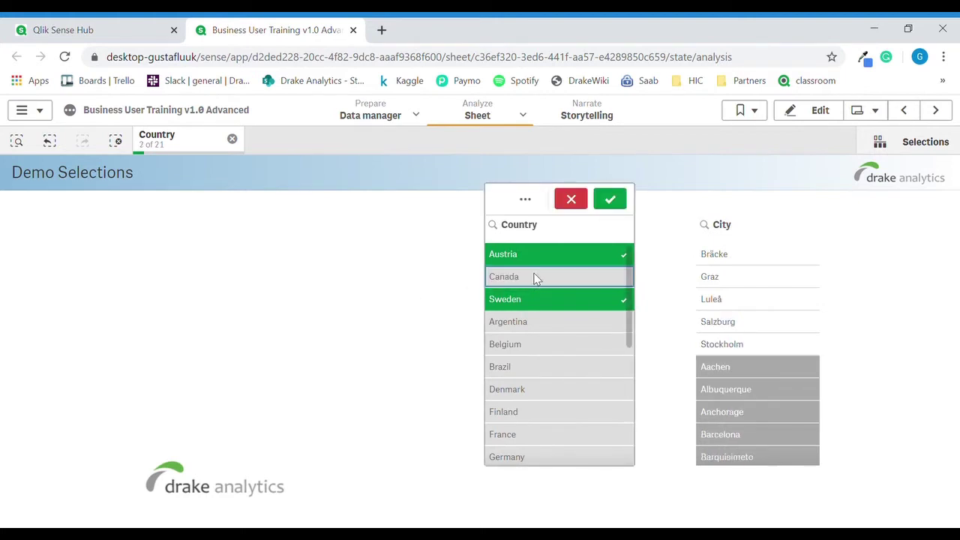
pyautogui.click(534, 255)
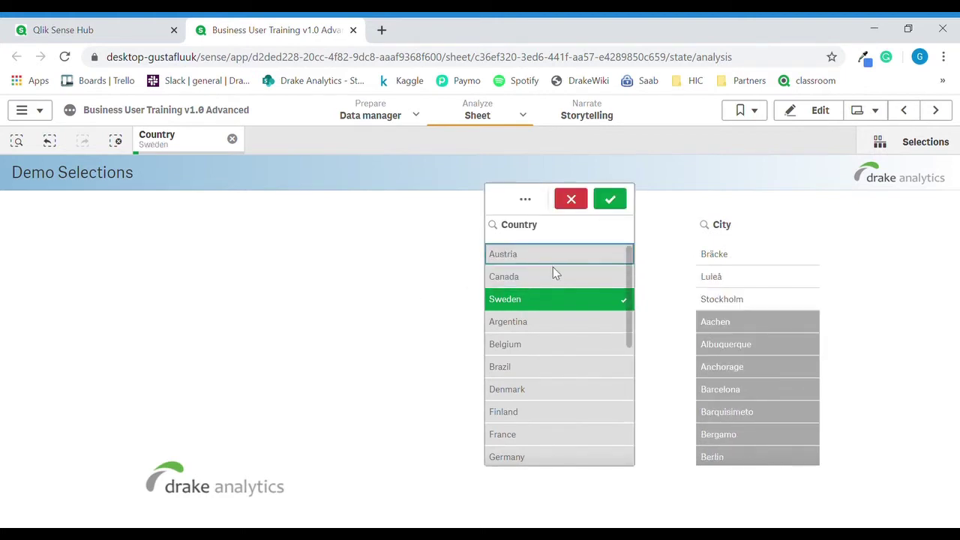
pyautogui.click(609, 200)
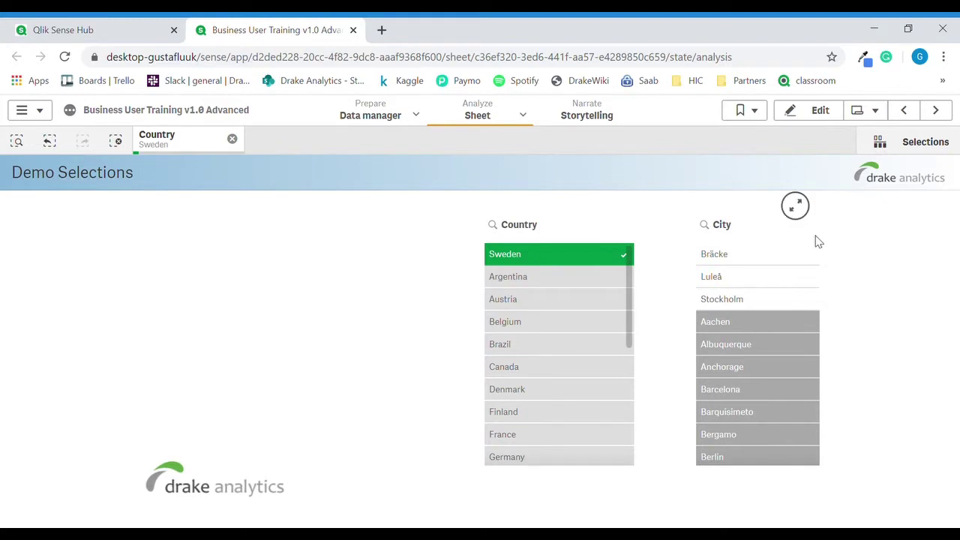
# Step: Select Bräcke, then find Stockholm by searching 'stock' and add it to the City selection
pyautogui.click(757, 259)
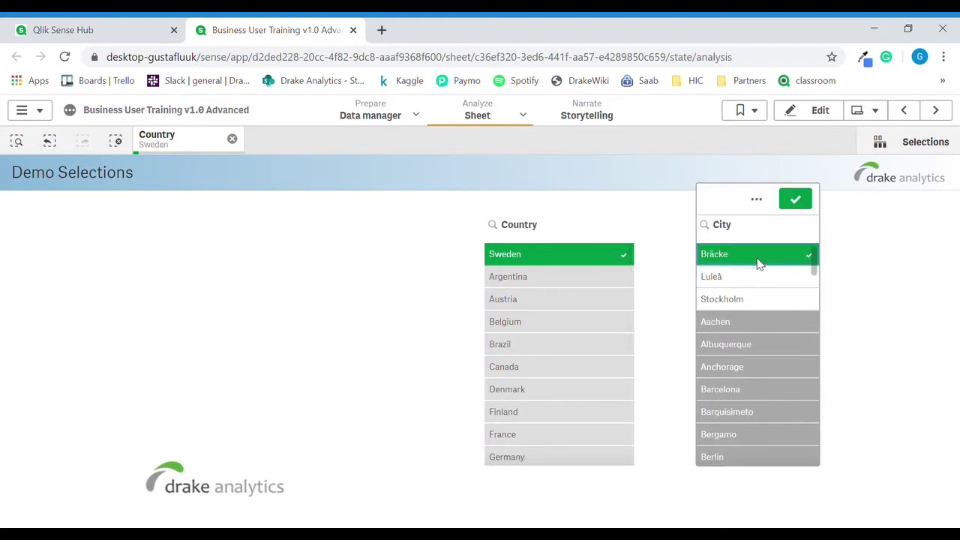
pyautogui.click(801, 204)
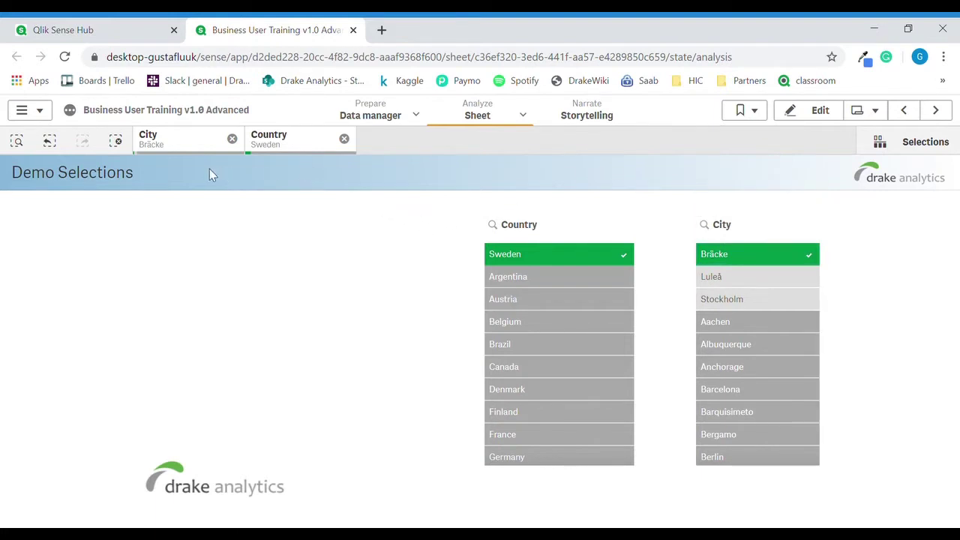
pyautogui.moveTo(174, 147)
pyautogui.click(712, 229)
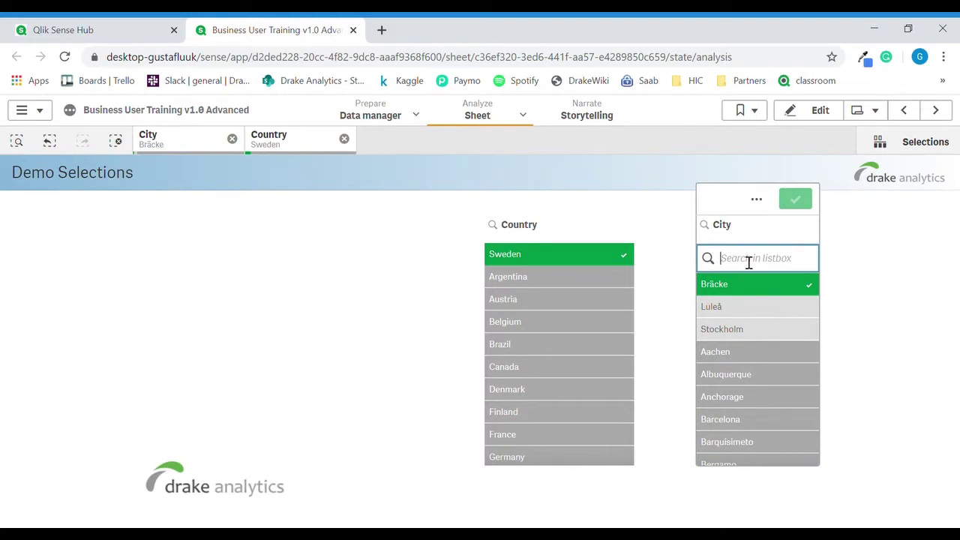
pyautogui.write('stock')
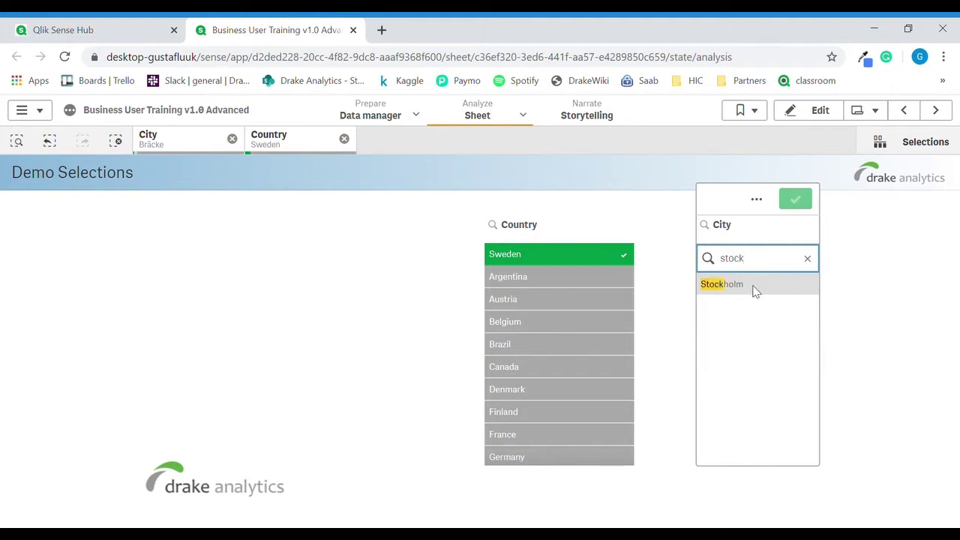
pyautogui.click(755, 291)
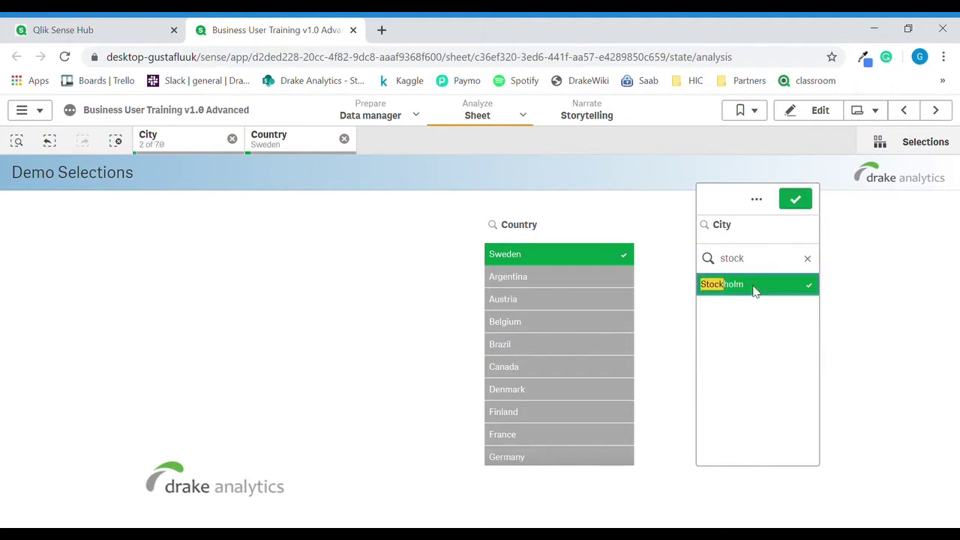
pyautogui.click(796, 201)
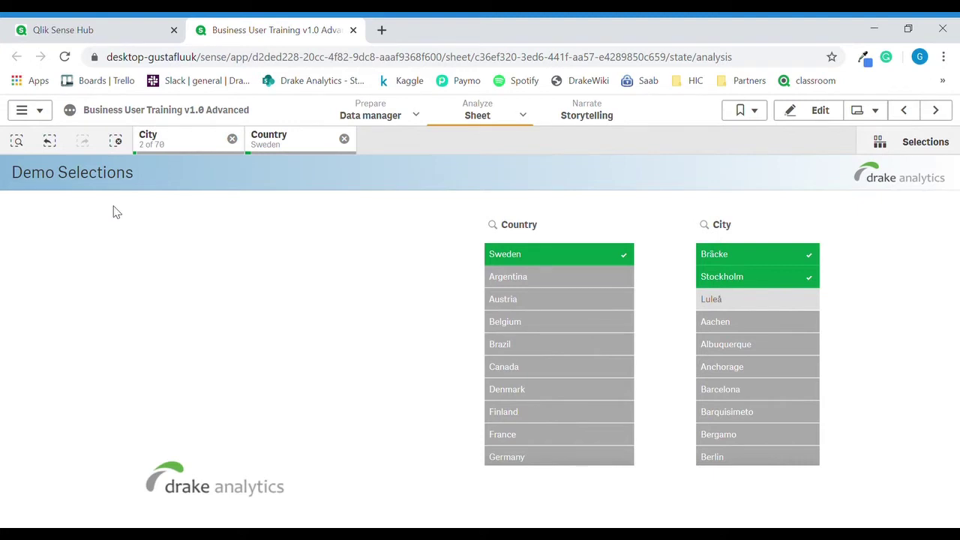
# Step: Step back and forward through the Stockholm selection, then clear all selections
pyautogui.click(51, 142)
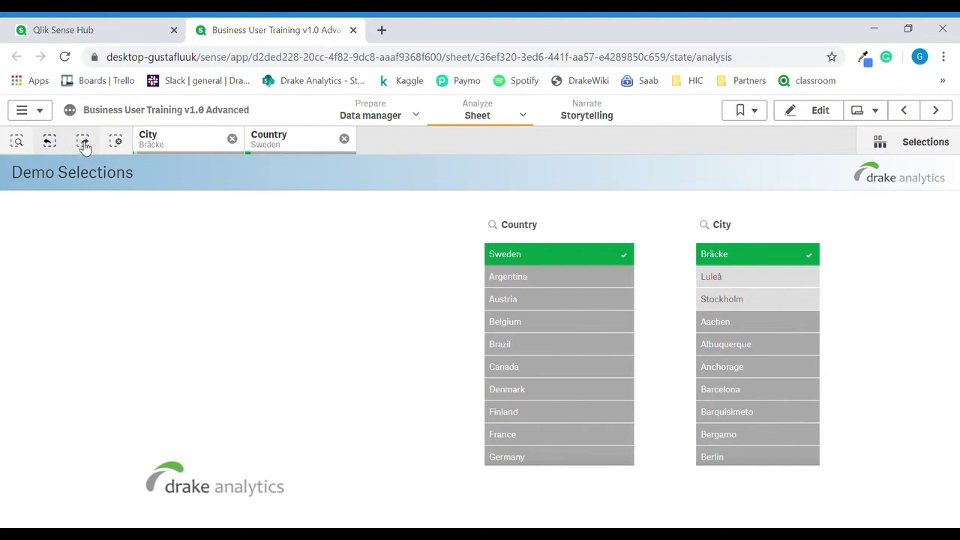
pyautogui.click(84, 145)
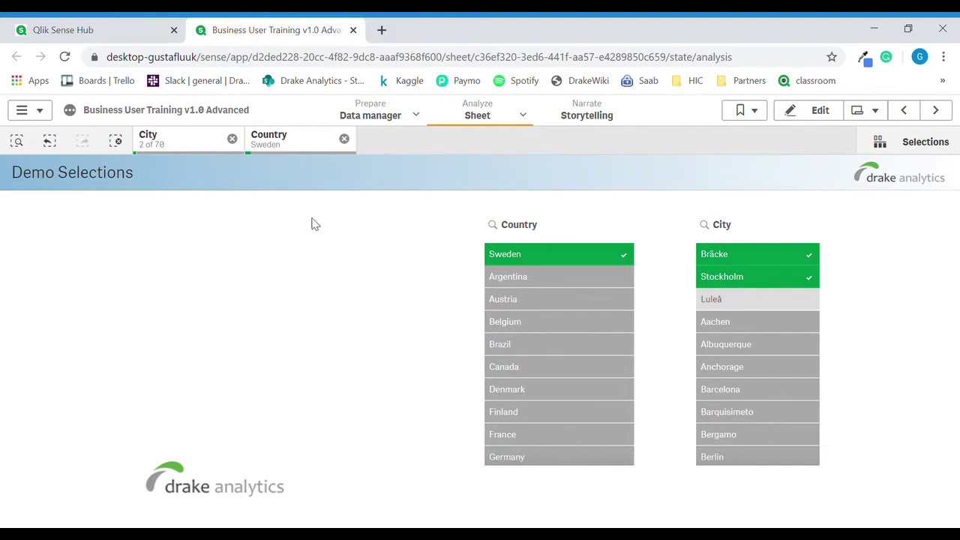
pyautogui.click(118, 142)
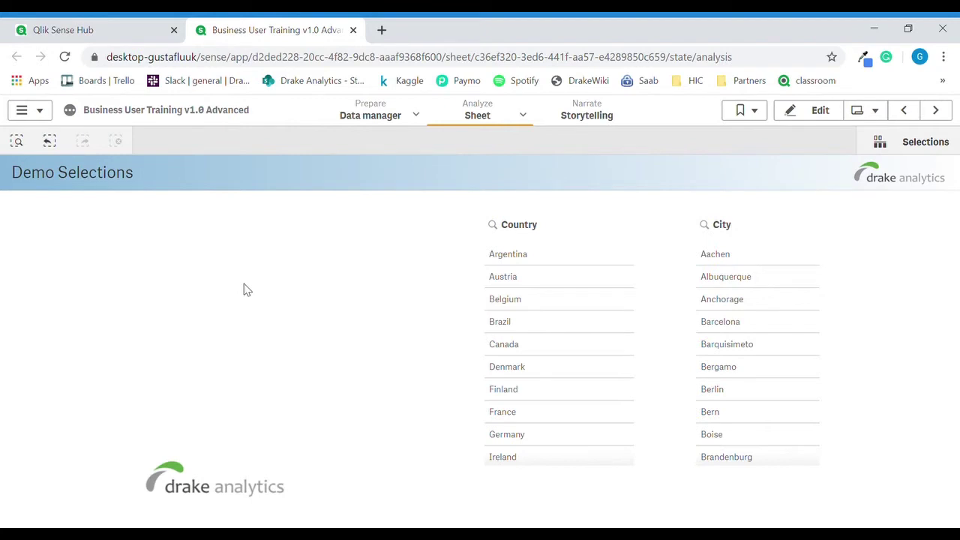
# Step: Search the City list for '*a' and confirm all seven matching cities
pyautogui.click(709, 234)
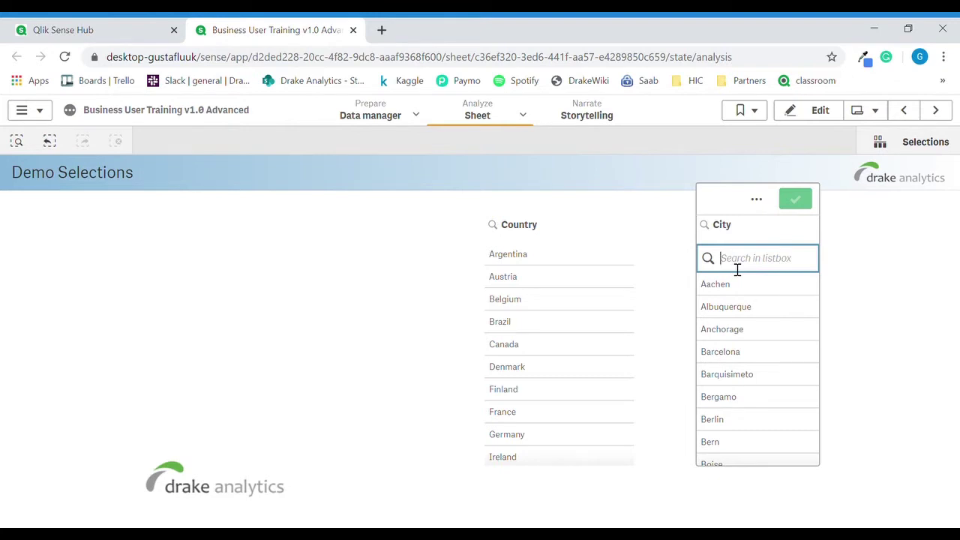
pyautogui.write('*a')
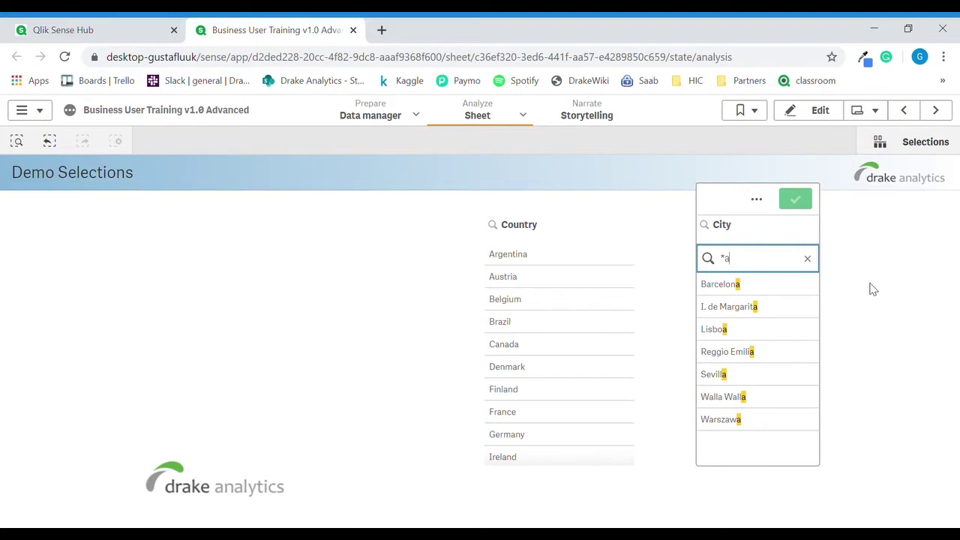
pyautogui.press('Return')
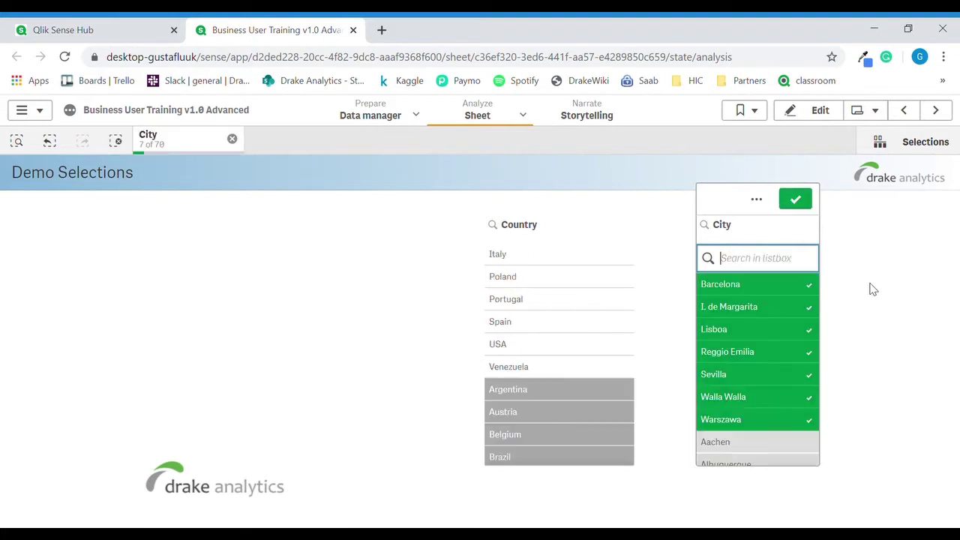
pyautogui.click(796, 199)
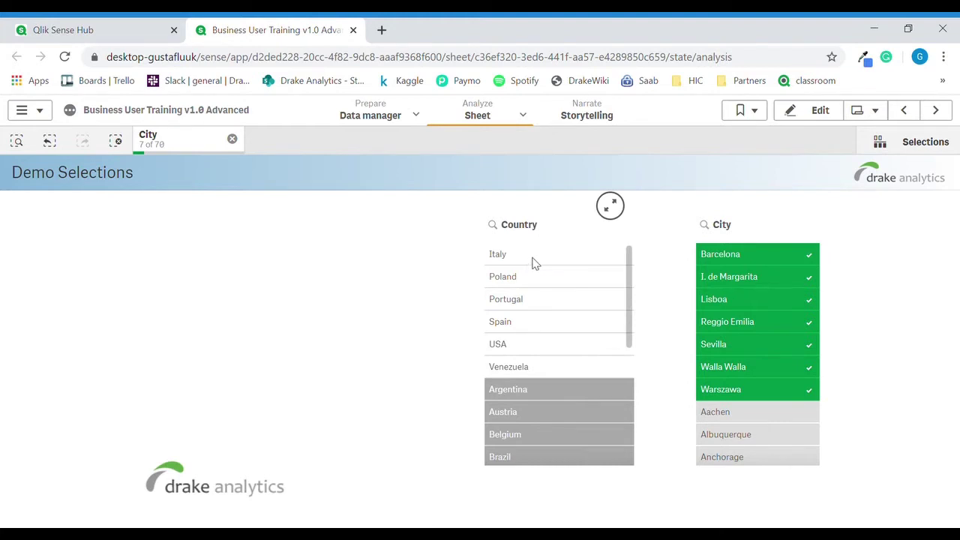
# Step: Select Italy through Venezuela, try Select excluded and cancel it, then clear all selections
pyautogui.moveTo(534, 261); pyautogui.dragTo(545, 365)
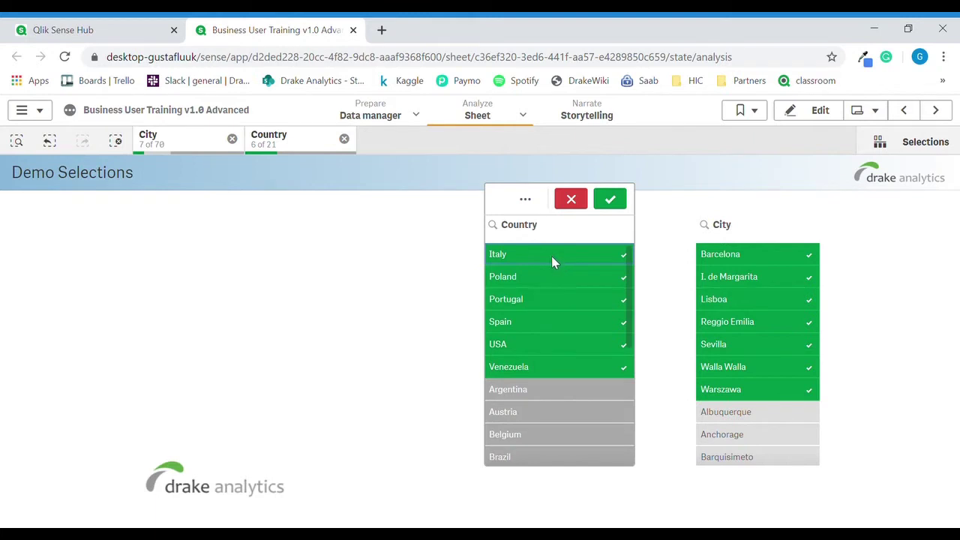
pyautogui.click(524, 201)
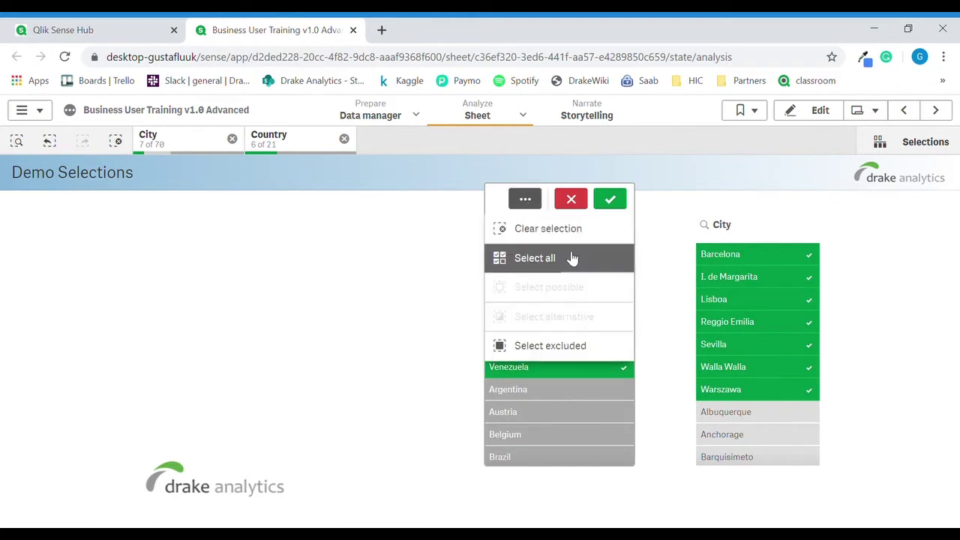
pyautogui.click(585, 349)
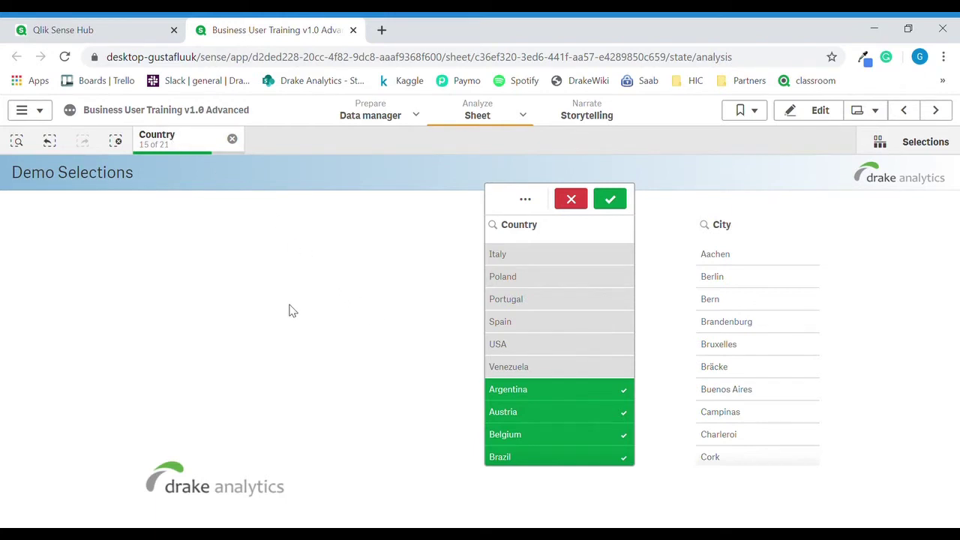
pyautogui.click(582, 204)
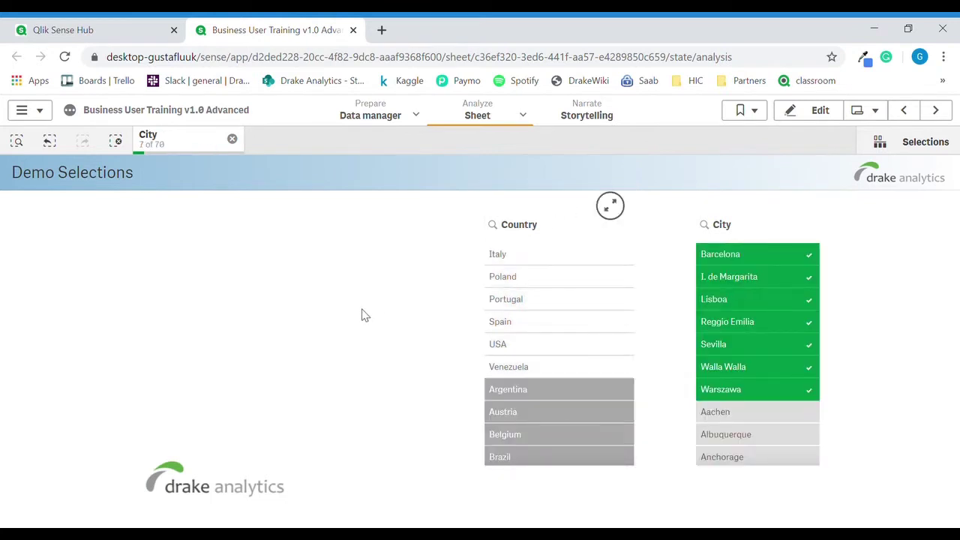
pyautogui.click(116, 142)
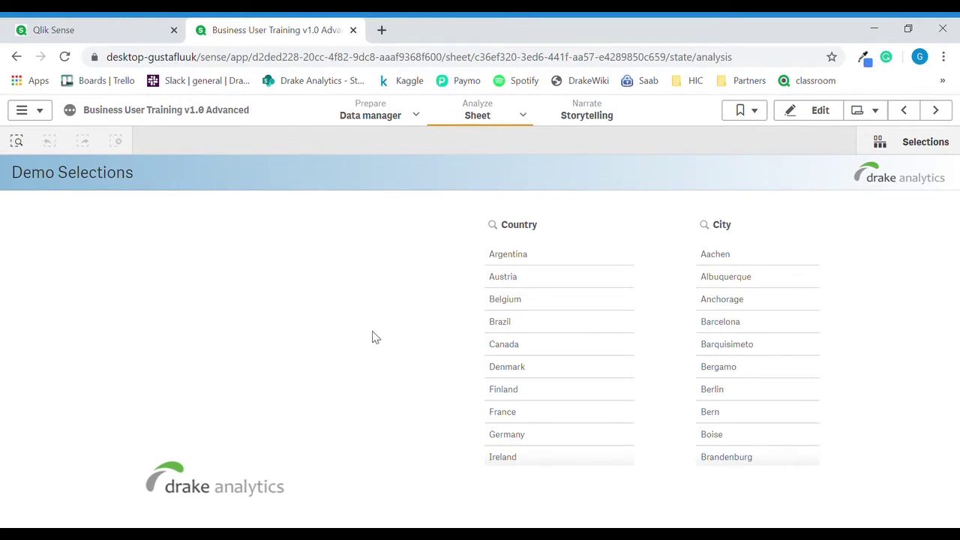
# Step: Smart-search 'sweden stock' and apply the Country Sweden, City Stockholm result
pyautogui.click(23, 144)
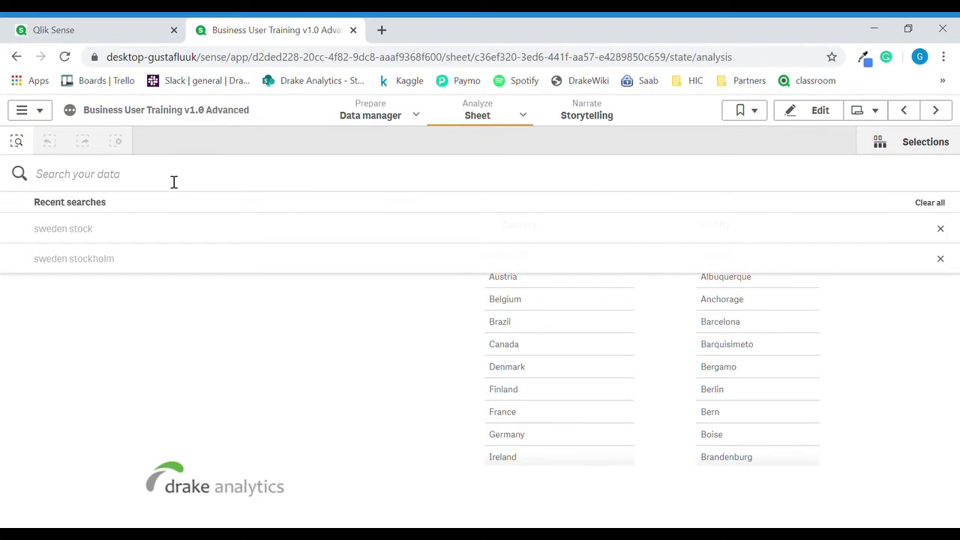
pyautogui.write('sweden')
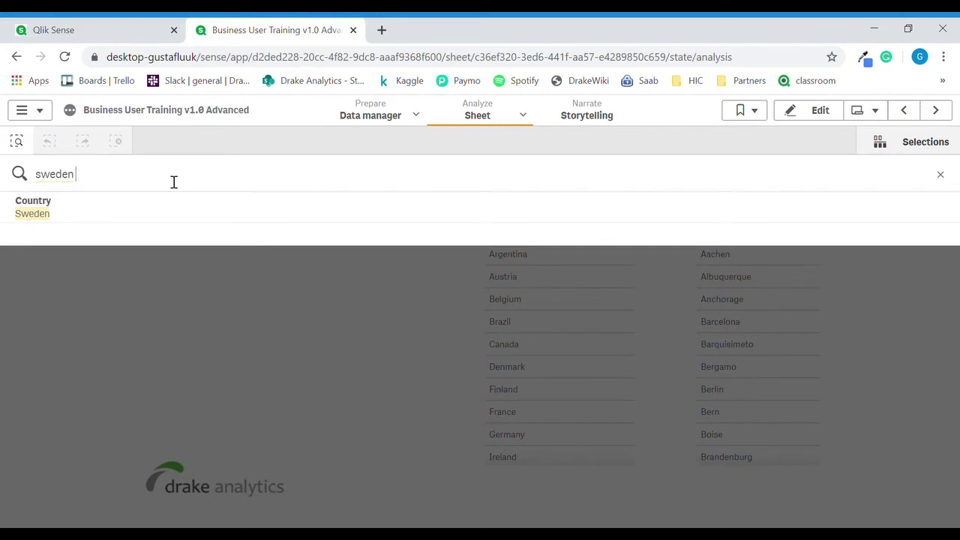
pyautogui.write('stock')
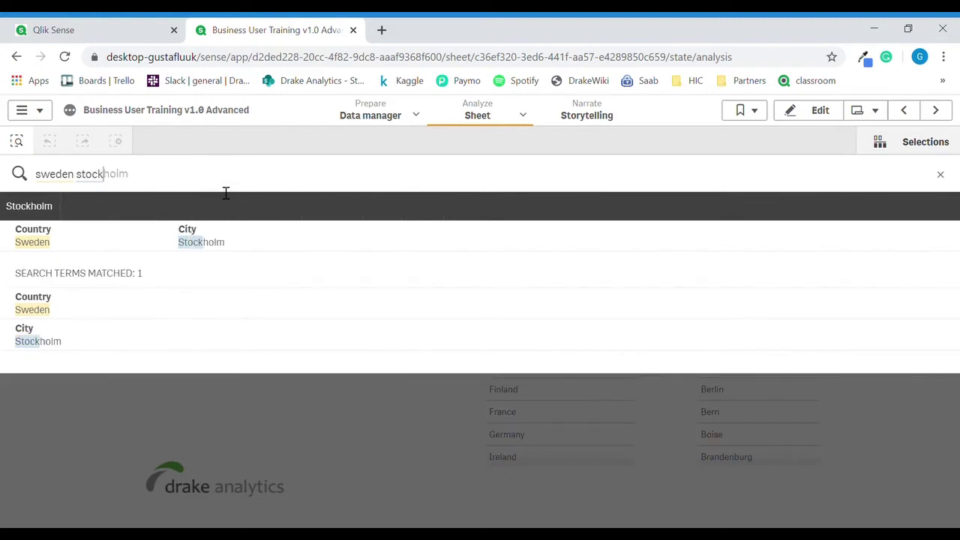
pyautogui.click(296, 244)
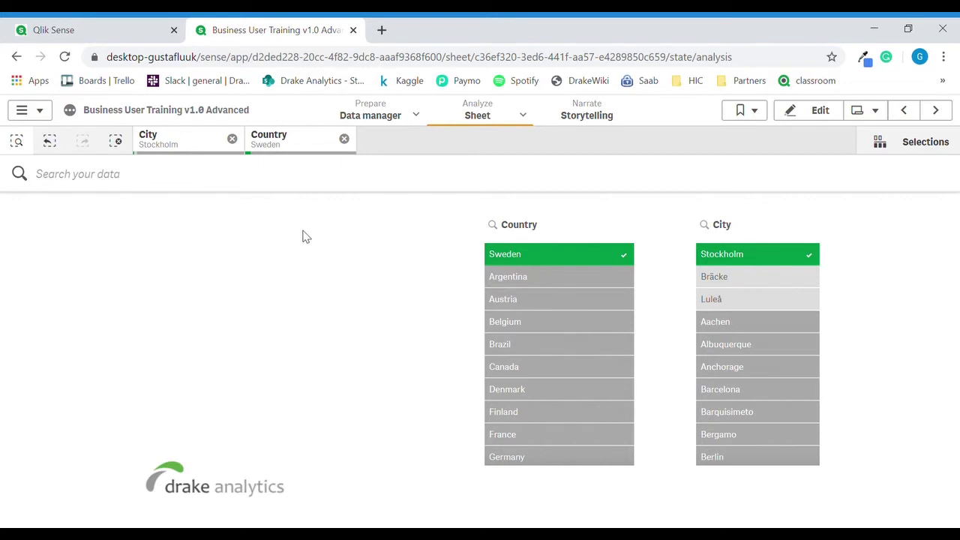
# Step: Lock the Sweden country selection, then clear all selections so only Stockholm is removed
pyautogui.click(308, 141)
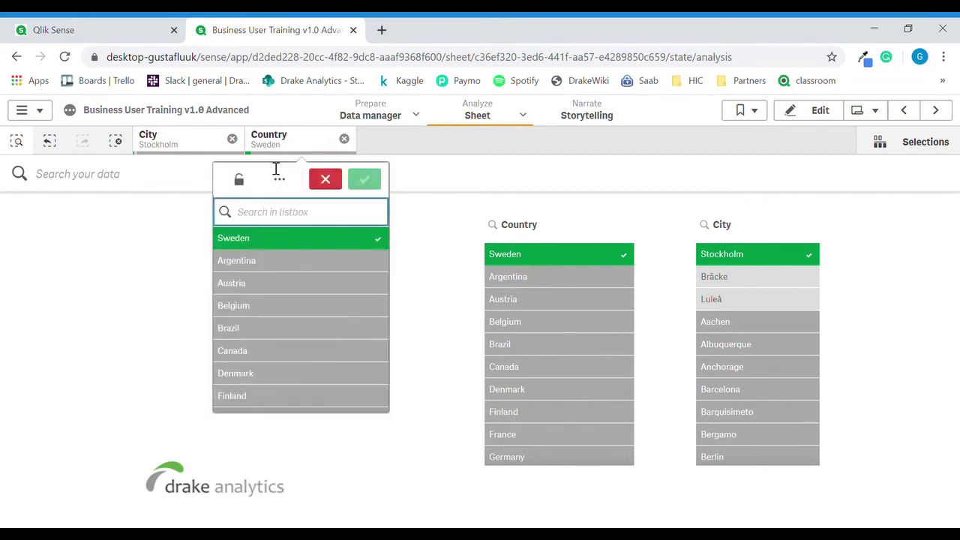
pyautogui.click(239, 181)
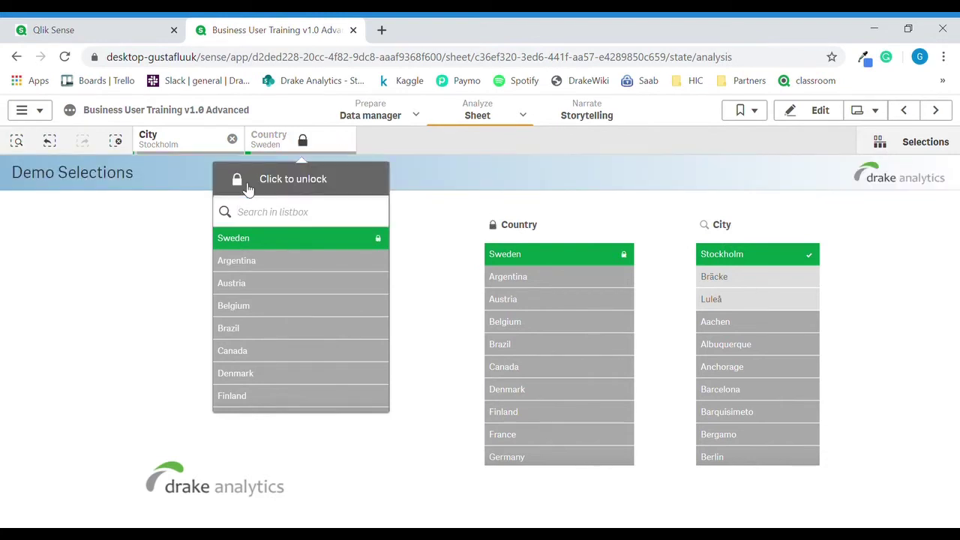
pyautogui.click(150, 276)
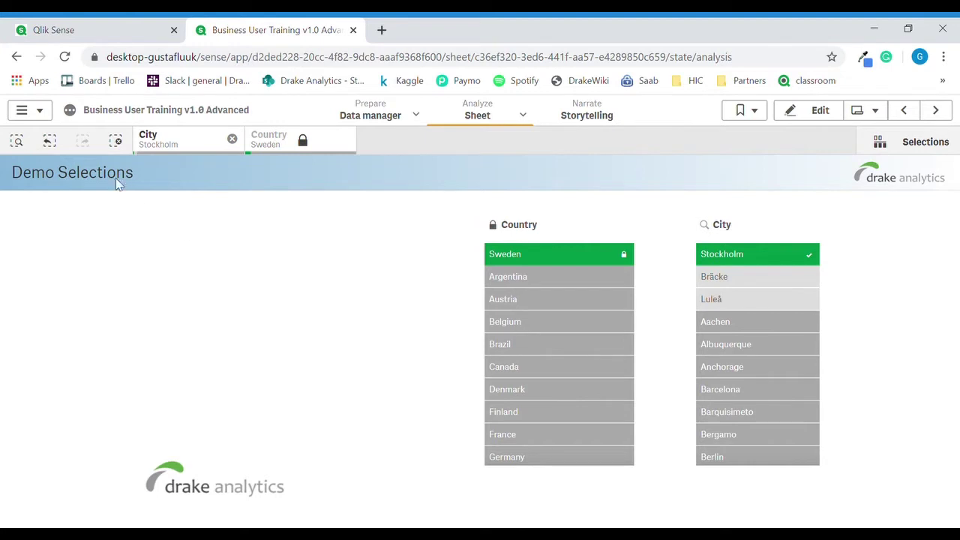
pyautogui.click(117, 141)
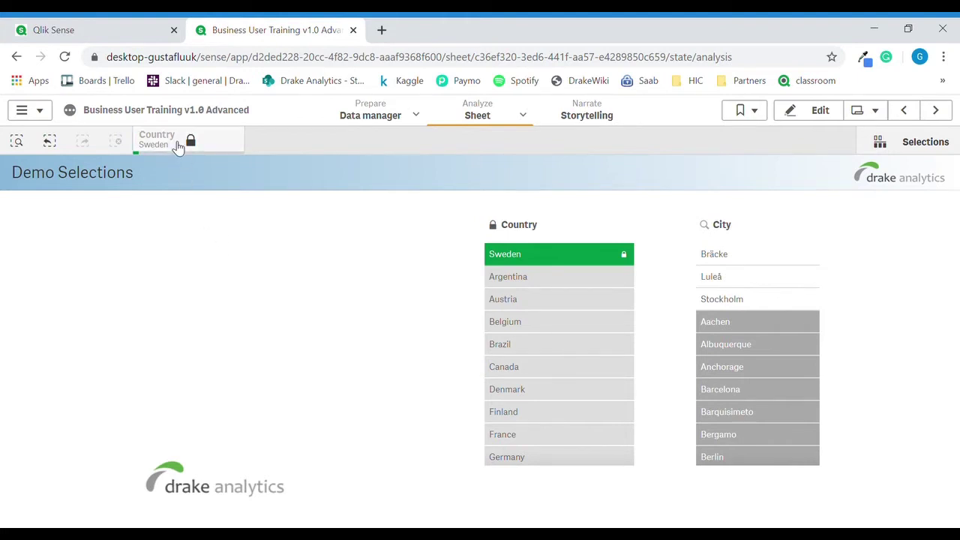
# Step: Unlock the Sweden country selection and confirm
pyautogui.click(178, 147)
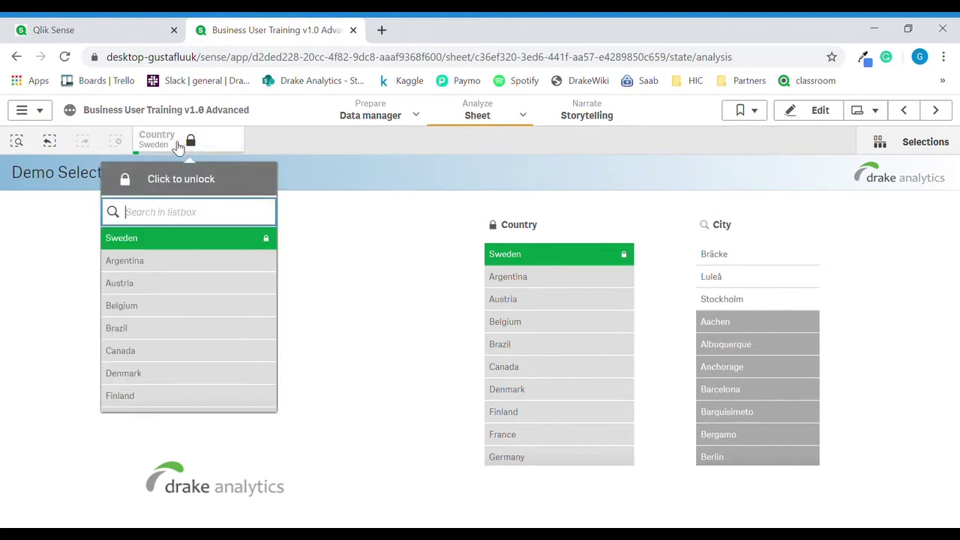
pyautogui.click(163, 182)
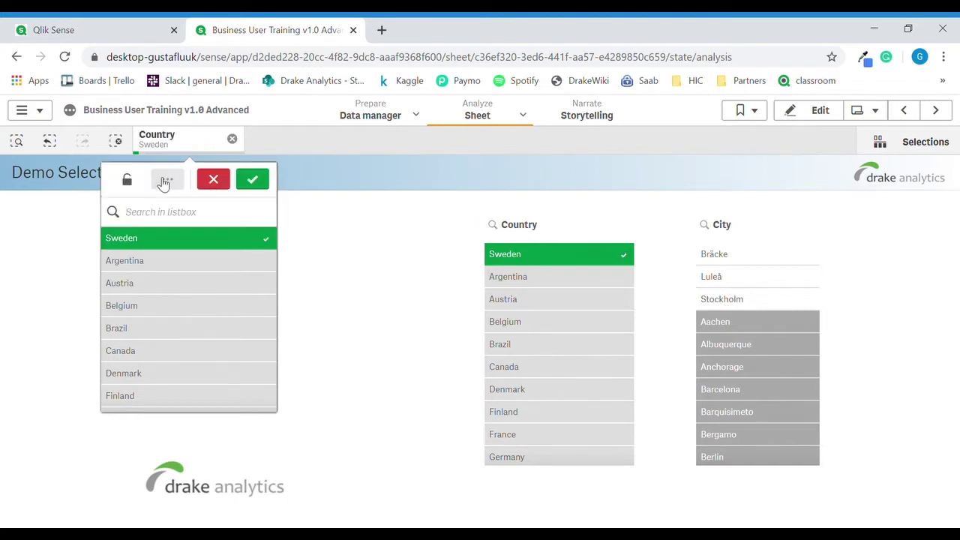
pyautogui.click(252, 180)
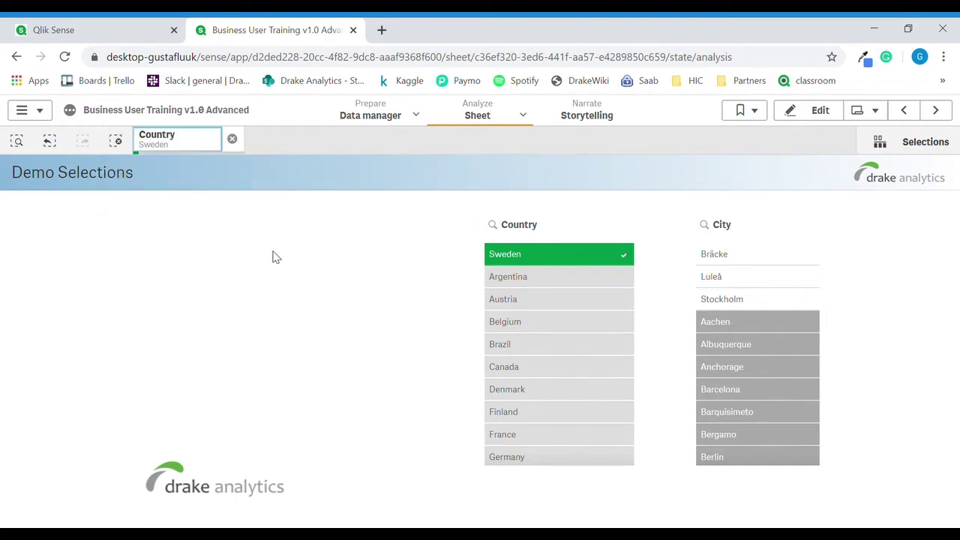
# Step: Clear the remaining Sweden selection with Clear all selections
pyautogui.click(117, 144)
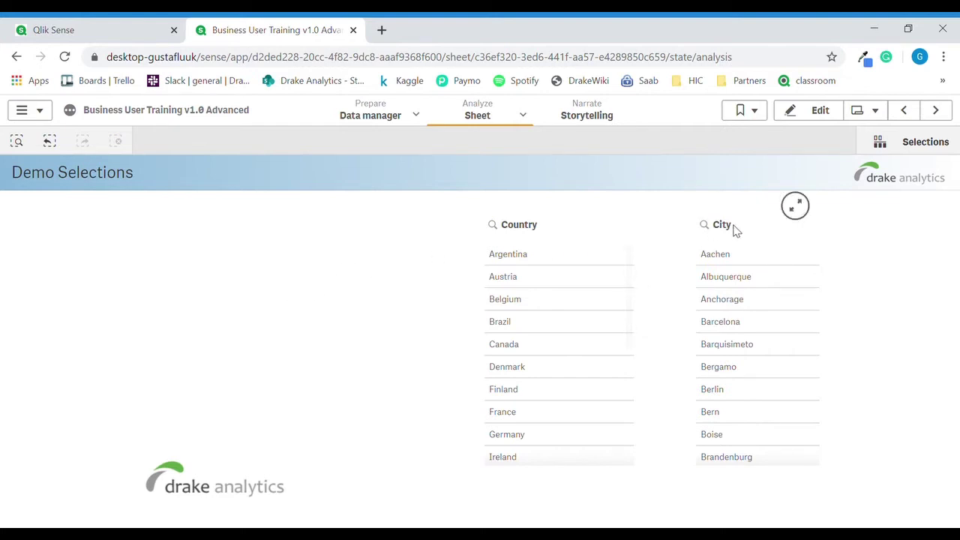
# Step: Fuzzy-search the City list with '~Lulea' and confirm Luleå as the selected city
pyautogui.click(708, 224)
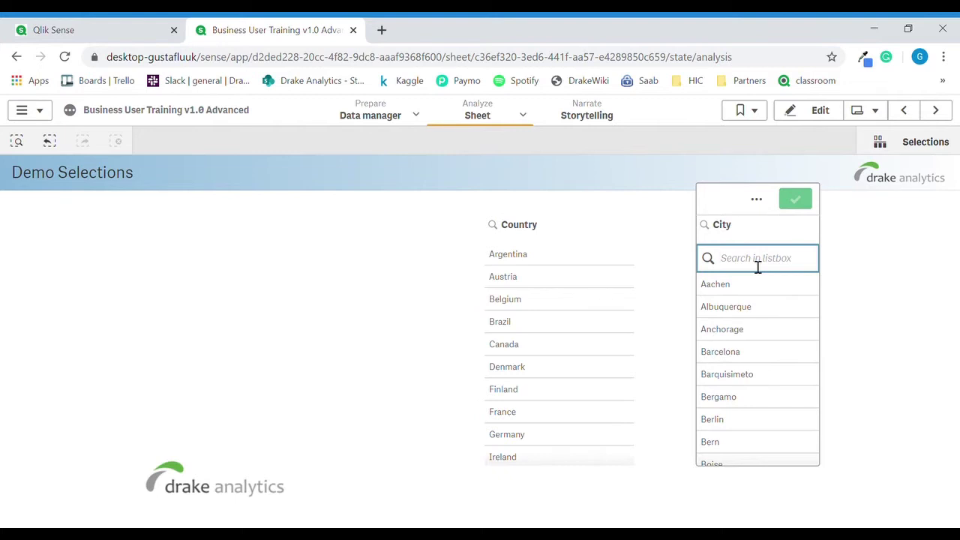
pyautogui.write('~')
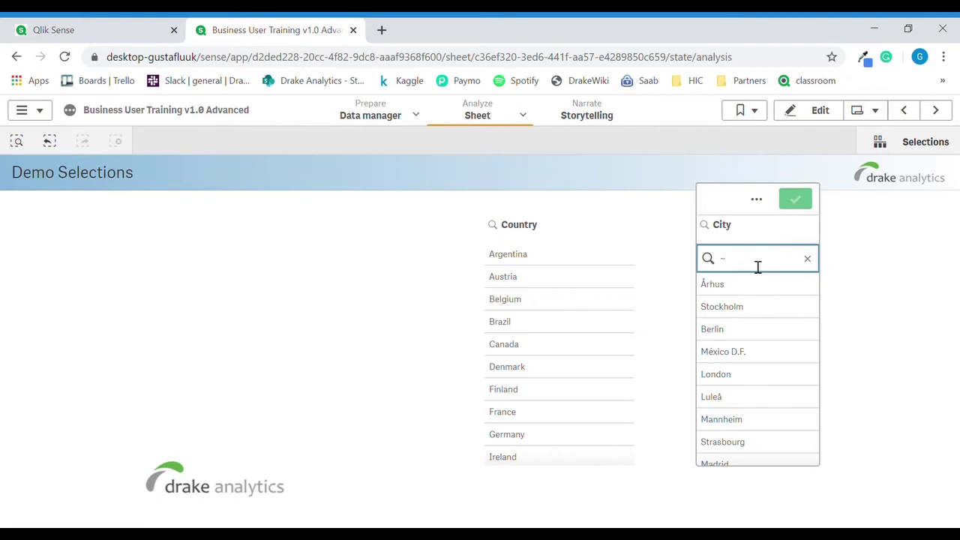
pyautogui.write('Lulea')
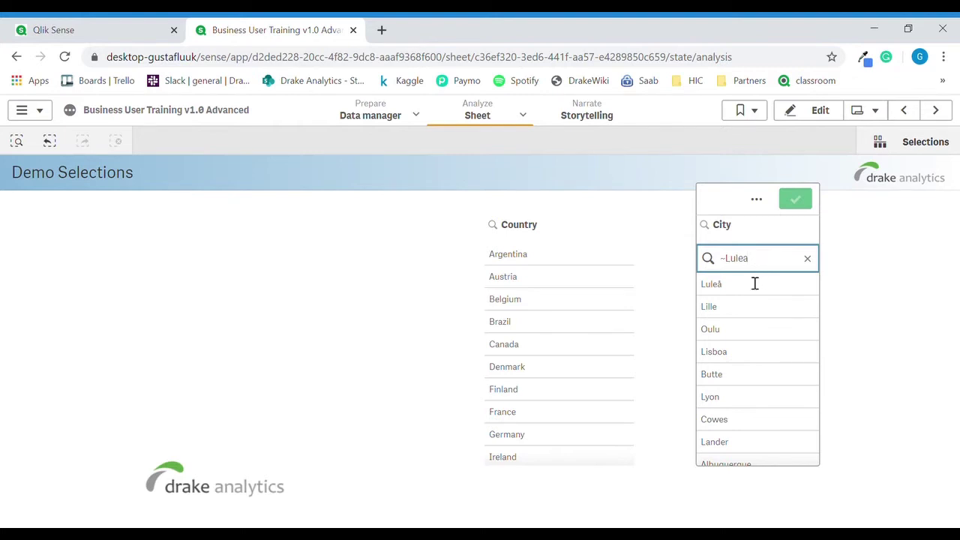
pyautogui.click(746, 292)
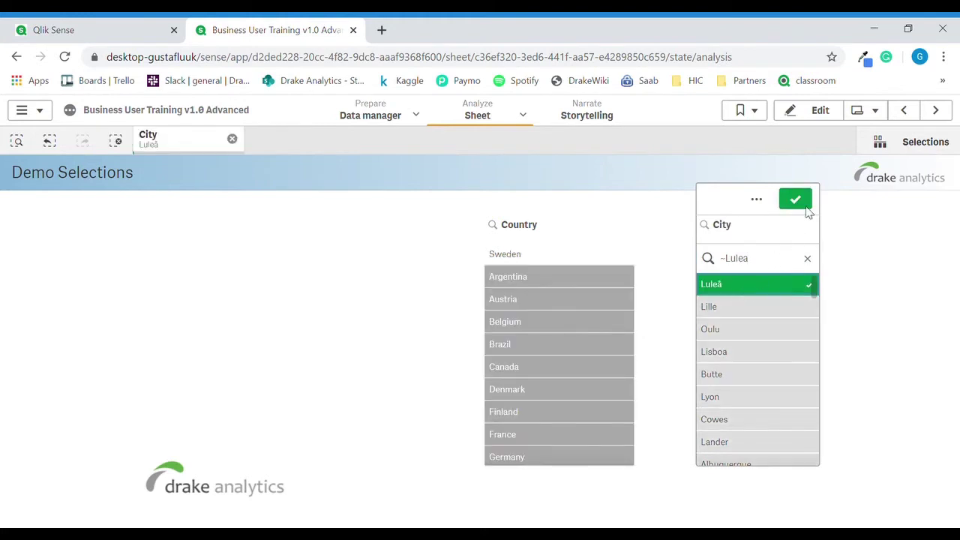
pyautogui.click(796, 200)
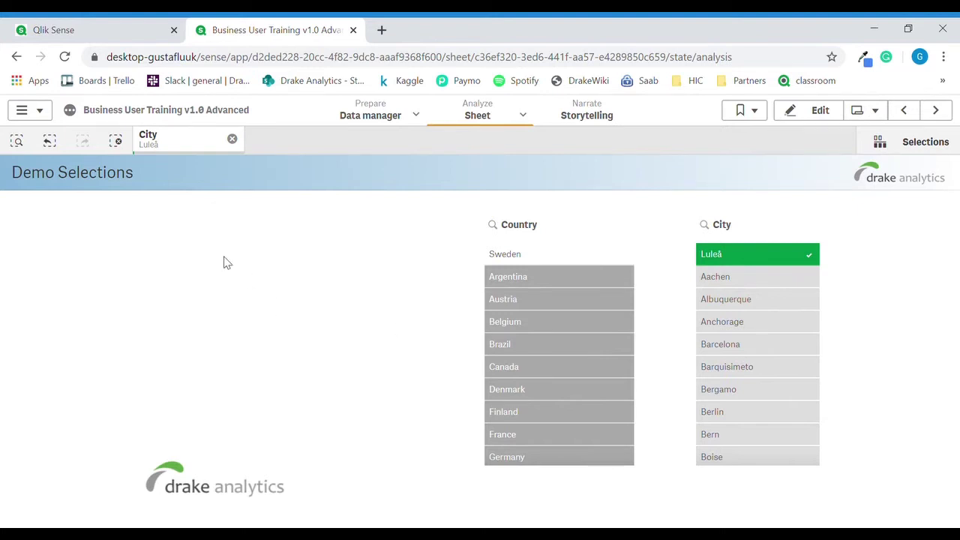
# Step: Remove the Luleå city selection using Clear all selections
pyautogui.click(118, 143)
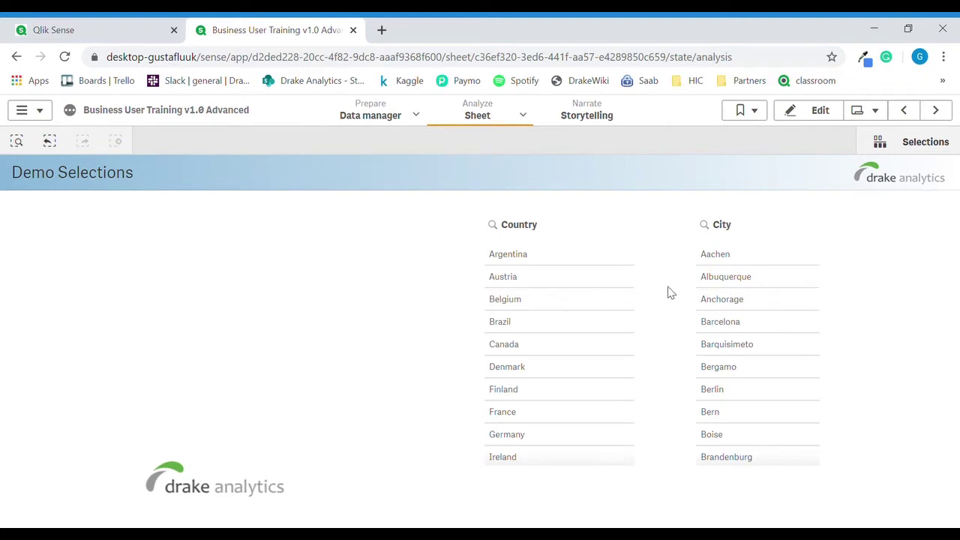
# Step: Search app dimensions for 'con' and select one ContactName, narrowing to USA and Anchorage
pyautogui.click(882, 145)
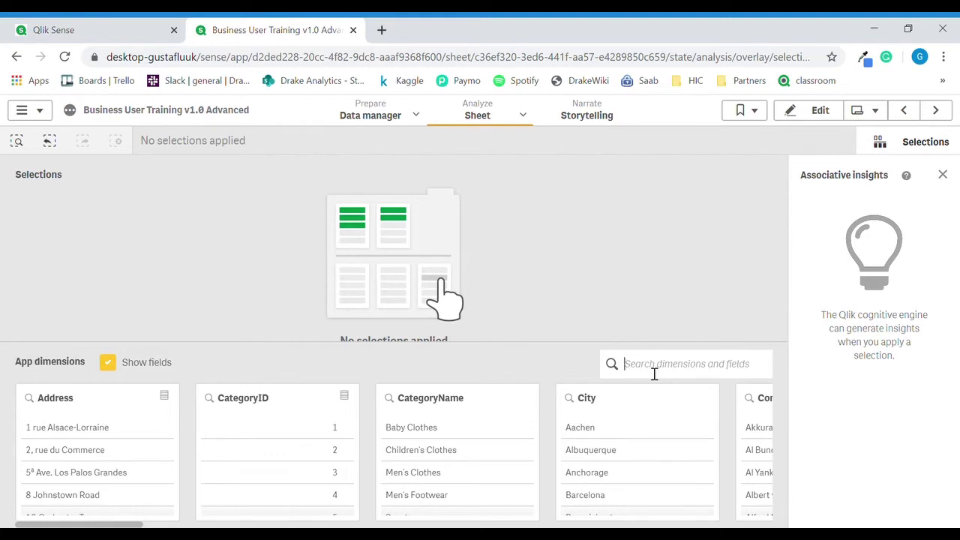
pyautogui.write('con')
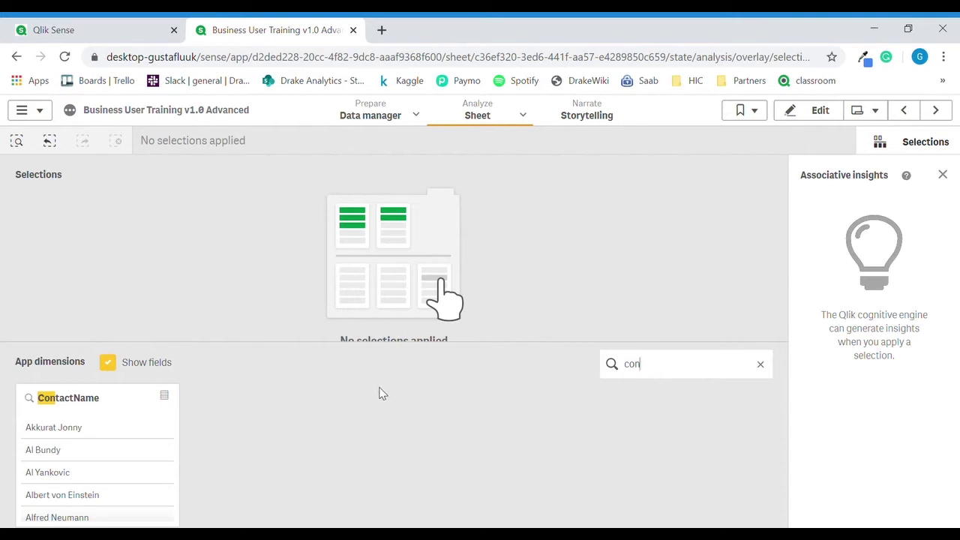
pyautogui.click(107, 453)
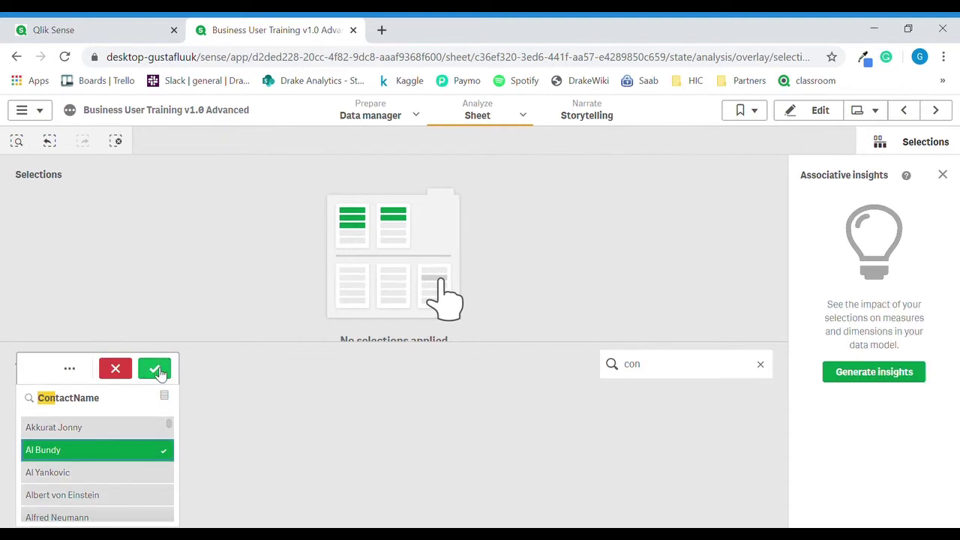
pyautogui.click(155, 369)
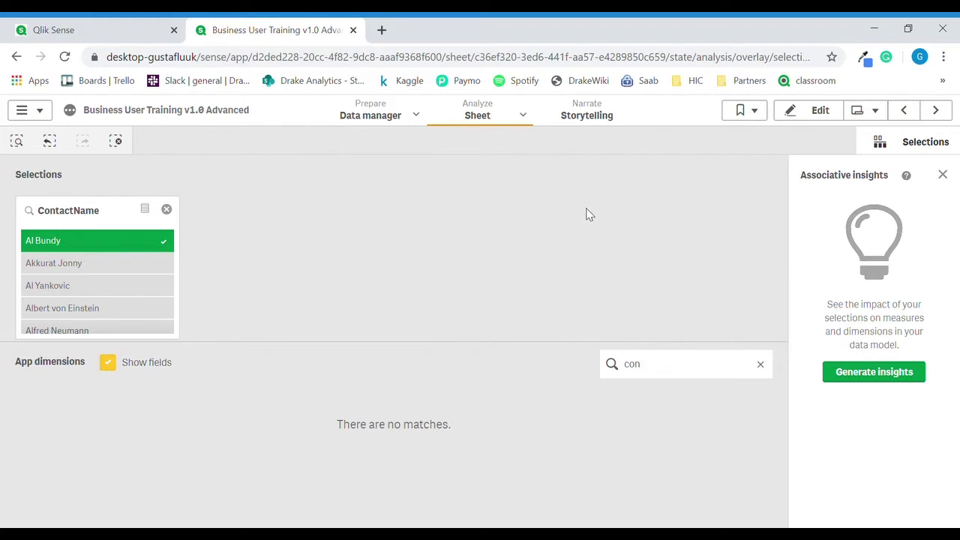
pyautogui.click(895, 145)
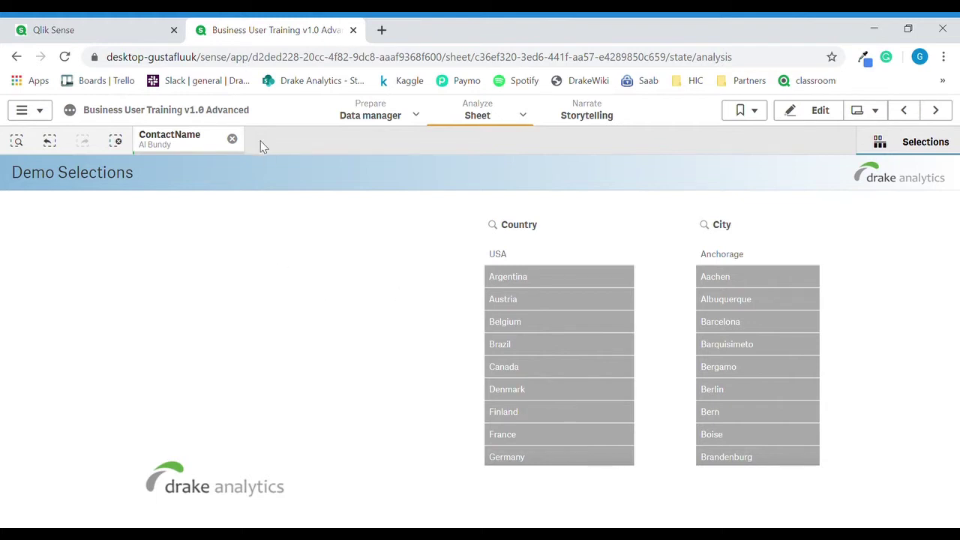
# Step: Clear the contact selection, smart-search the contact's name, and go to the Demo Tables sheet
pyautogui.click(123, 144)
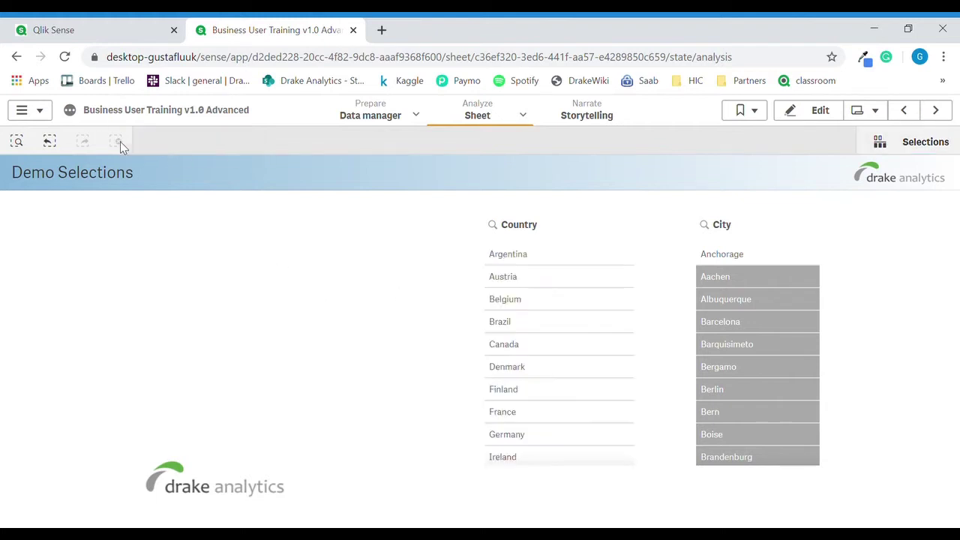
pyautogui.click(17, 143)
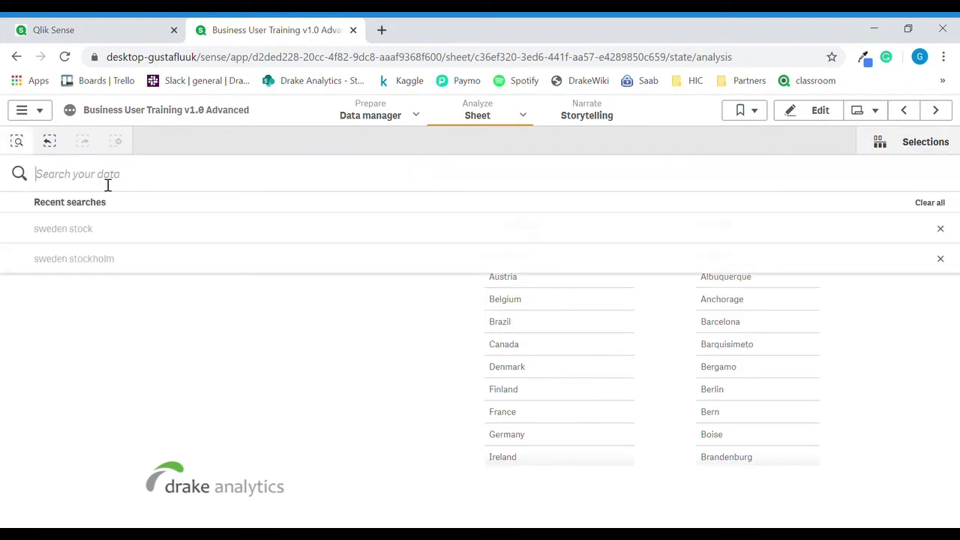
pyautogui.write('al')
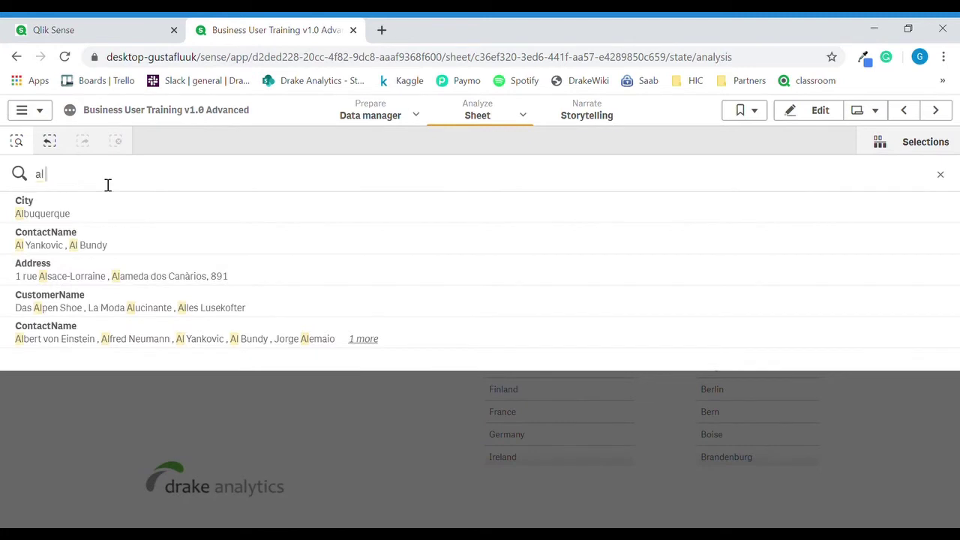
pyautogui.write(' bundy')
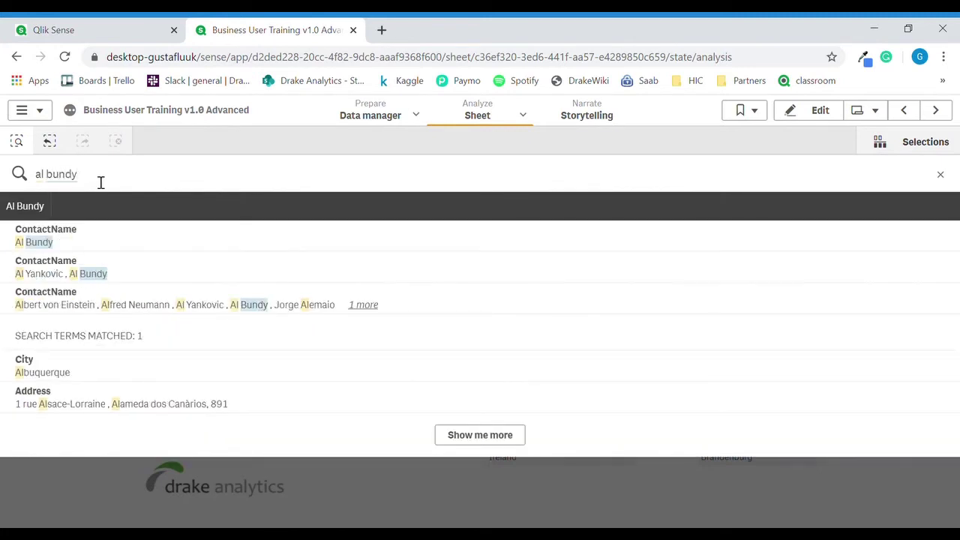
pyautogui.click(150, 247)
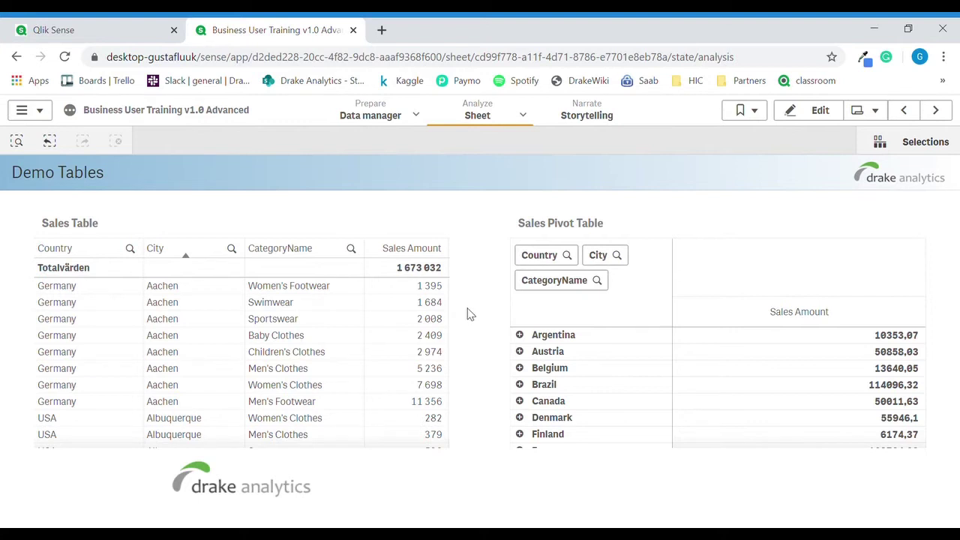
pyautogui.click(406, 256)
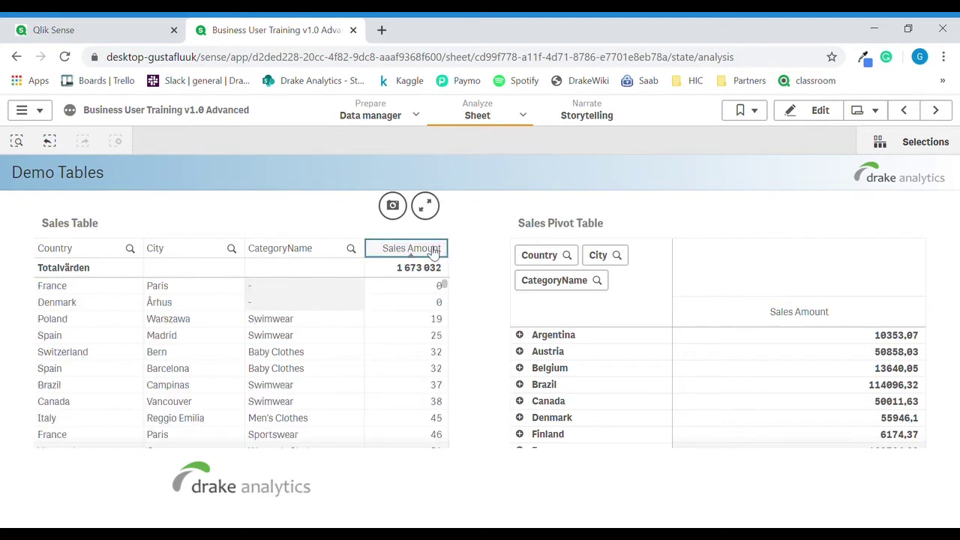
pyautogui.click(435, 253)
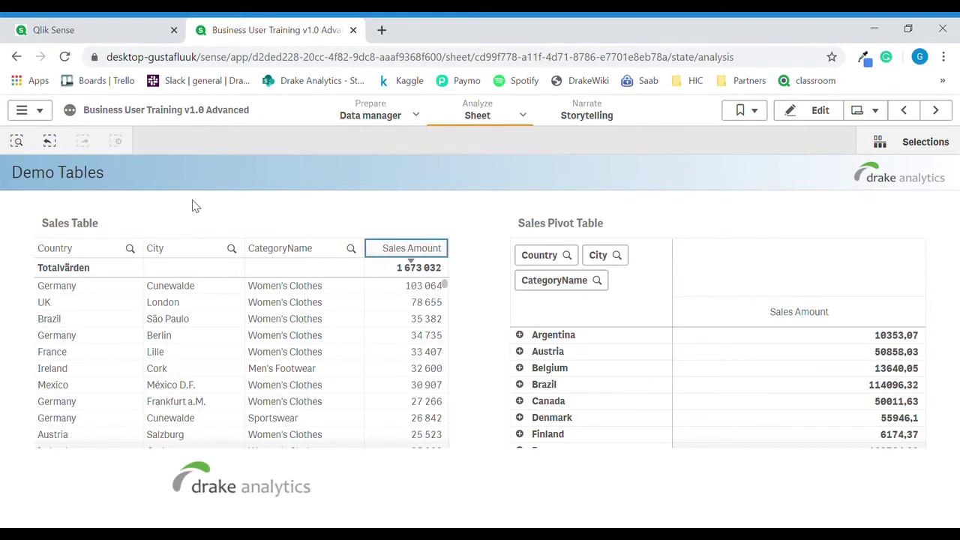
pyautogui.click(86, 256)
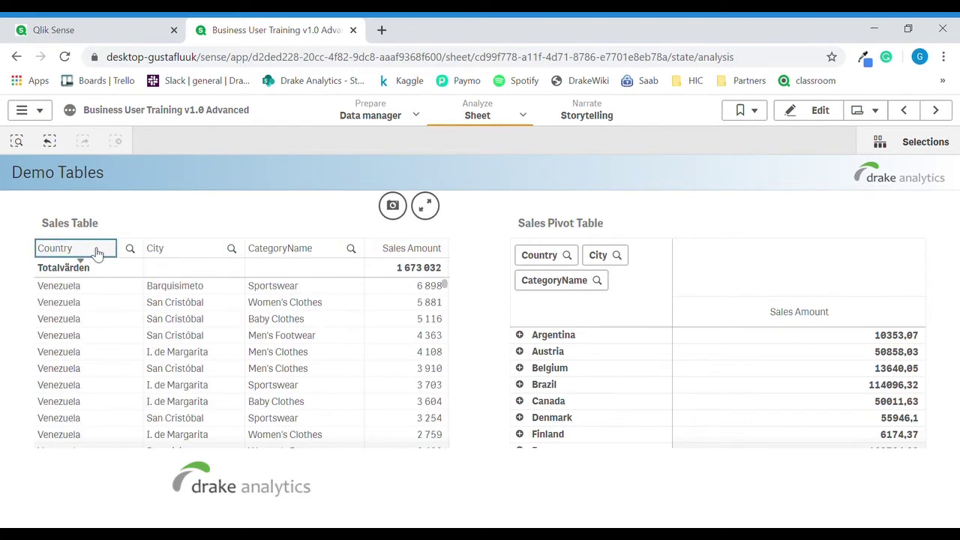
pyautogui.click(96, 254)
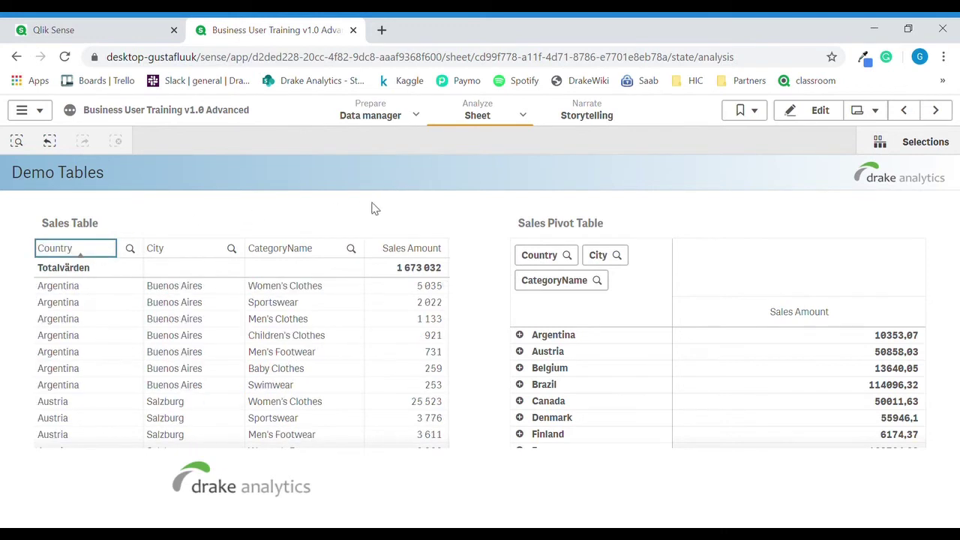
pyautogui.moveTo(394, 219)
pyautogui.moveTo(415, 256); pyautogui.dragTo(187, 248)
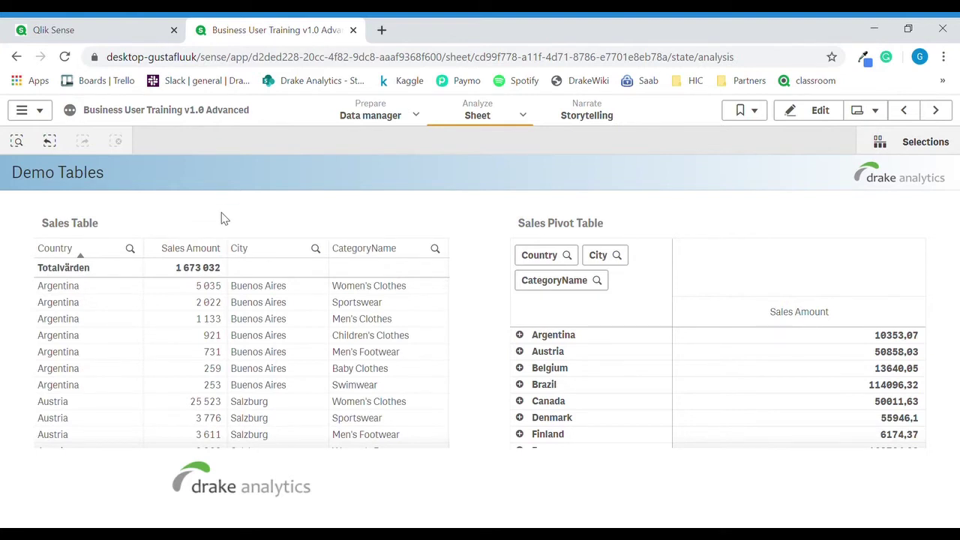
pyautogui.click(131, 251)
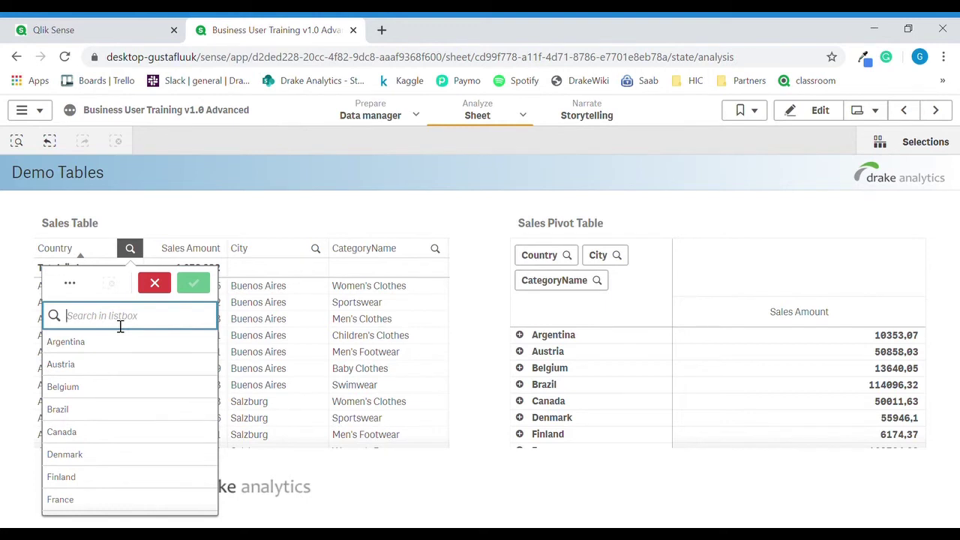
pyautogui.write('swe')
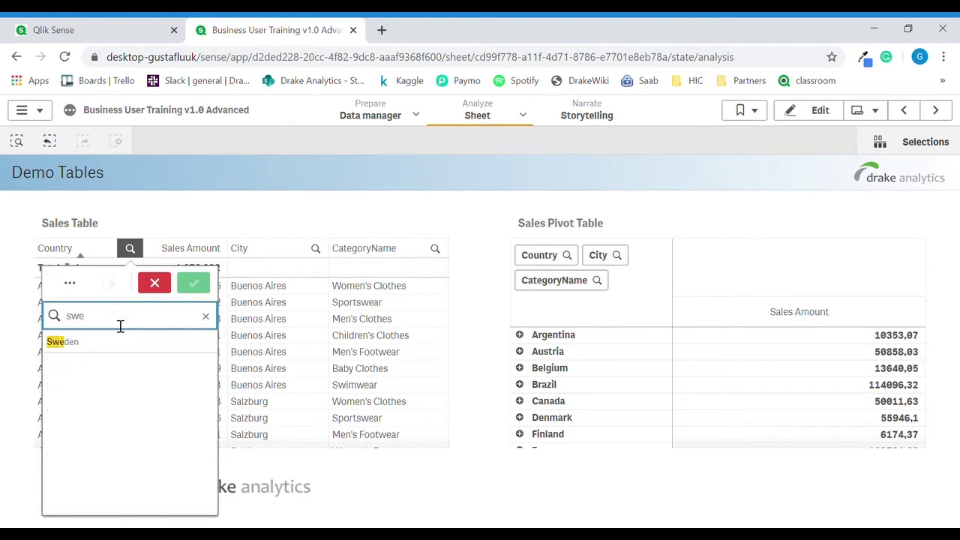
pyautogui.click(100, 347)
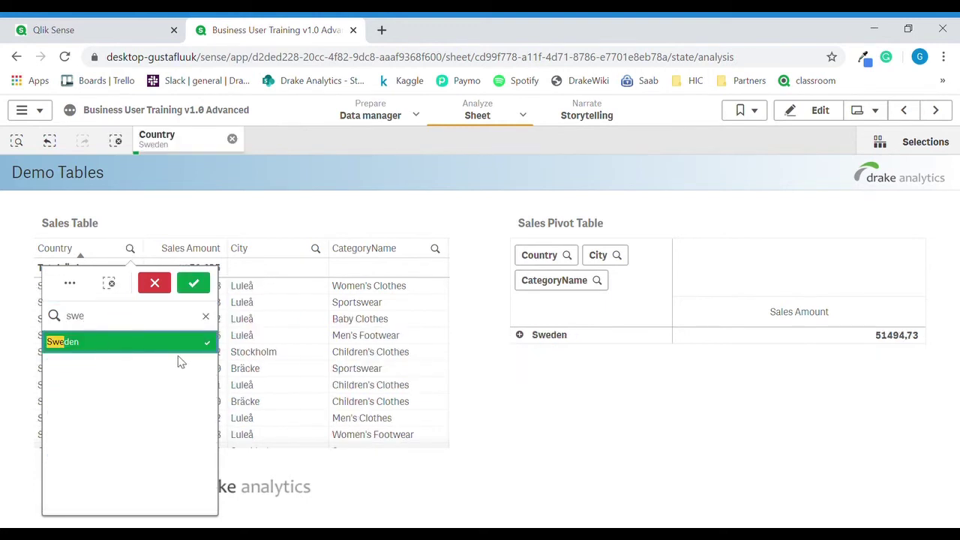
pyautogui.click(194, 283)
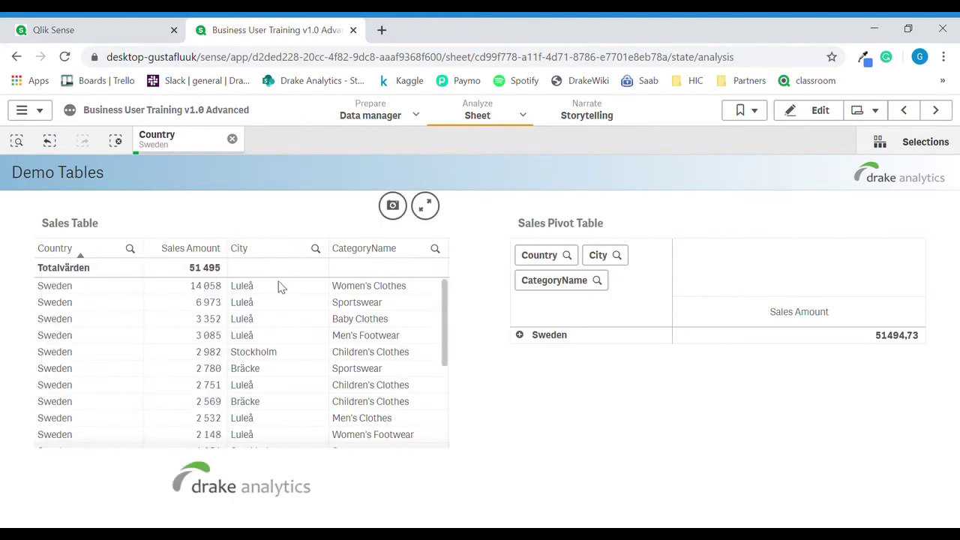
pyautogui.click(258, 324)
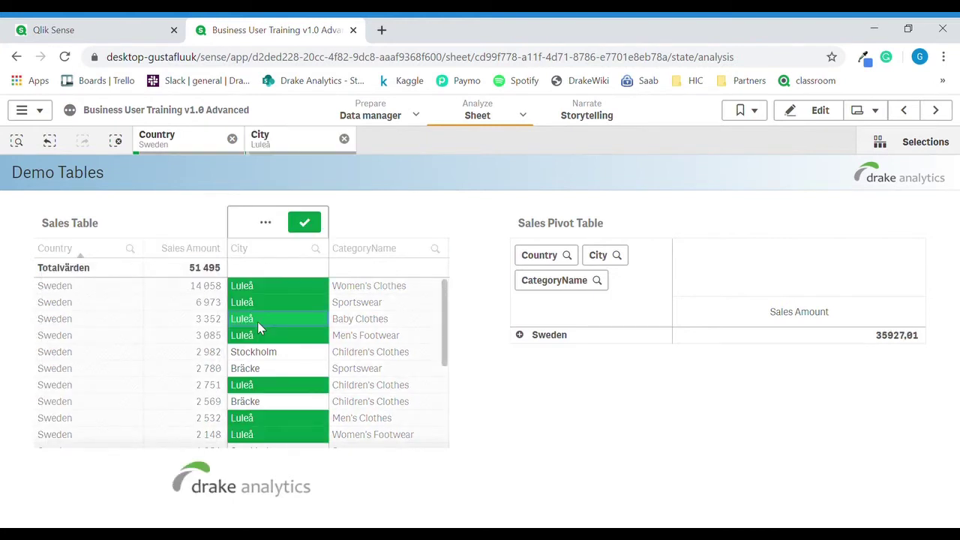
pyautogui.click(315, 227)
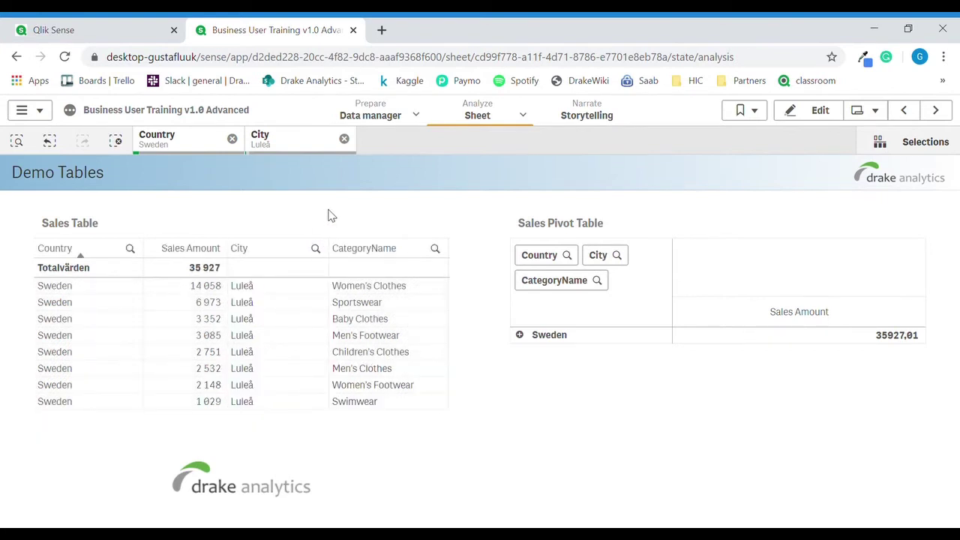
pyautogui.click(116, 142)
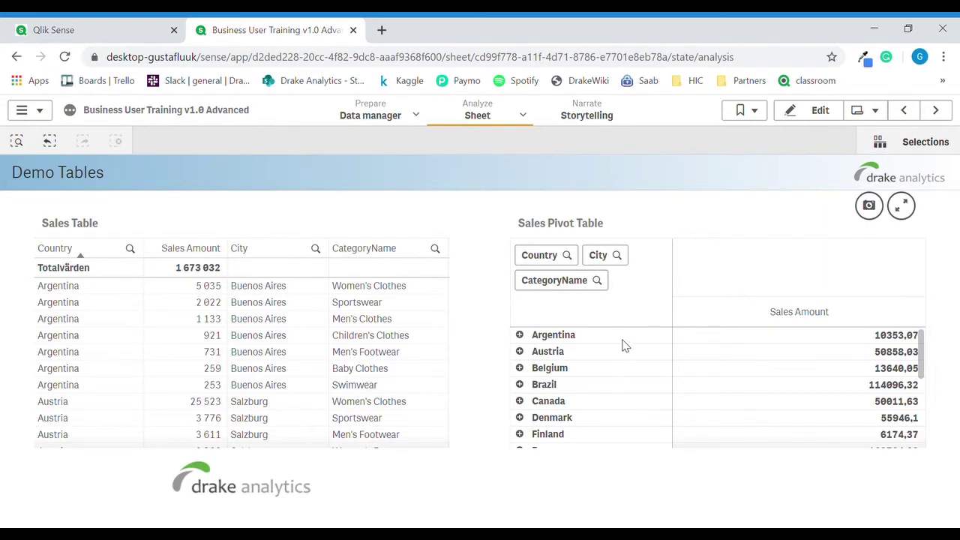
# Step: Expand Austria and Graz, then move City after CategoryName in the pivot rows to compare
pyautogui.click(520, 352)
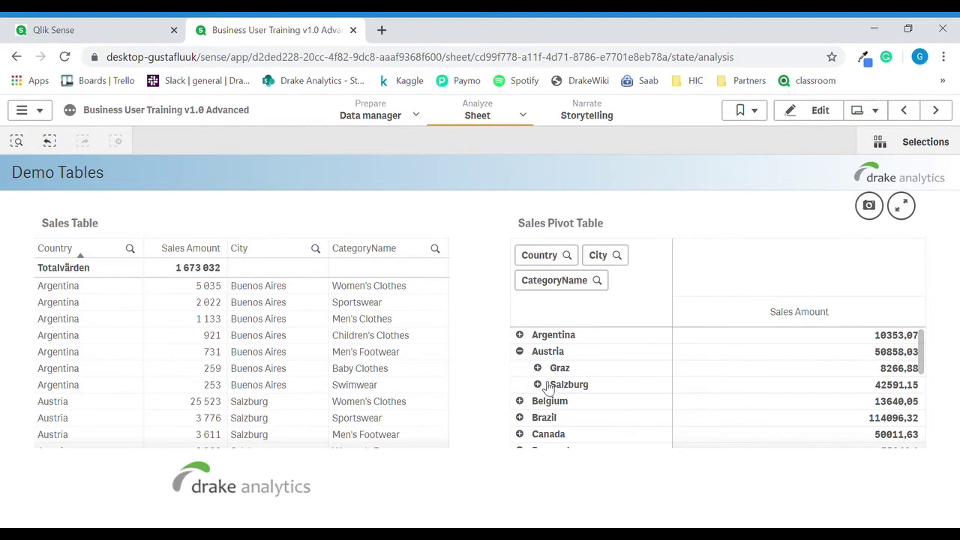
pyautogui.click(538, 369)
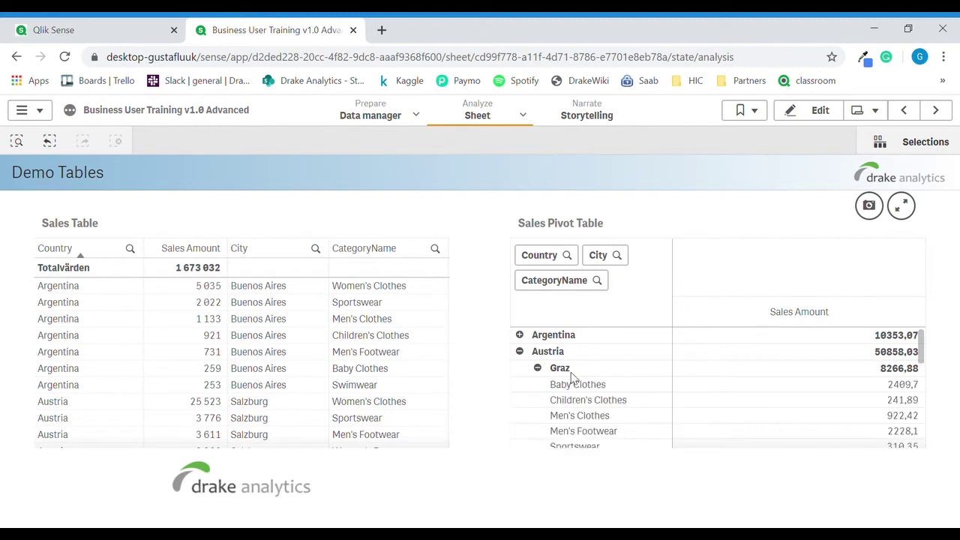
pyautogui.scroll(-3, 624, 374)
pyautogui.scroll(3, 629, 374)
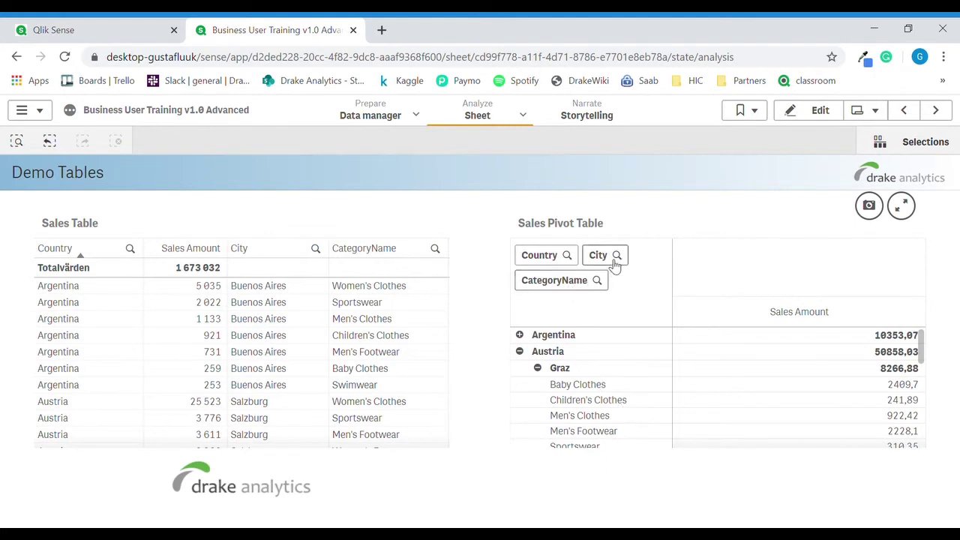
pyautogui.moveTo(609, 258); pyautogui.dragTo(639, 290)
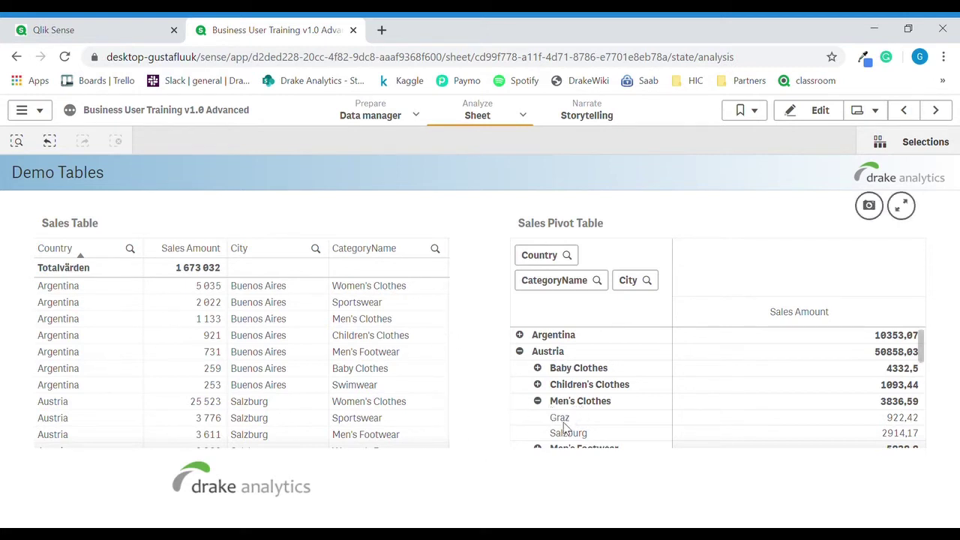
pyautogui.click(540, 403)
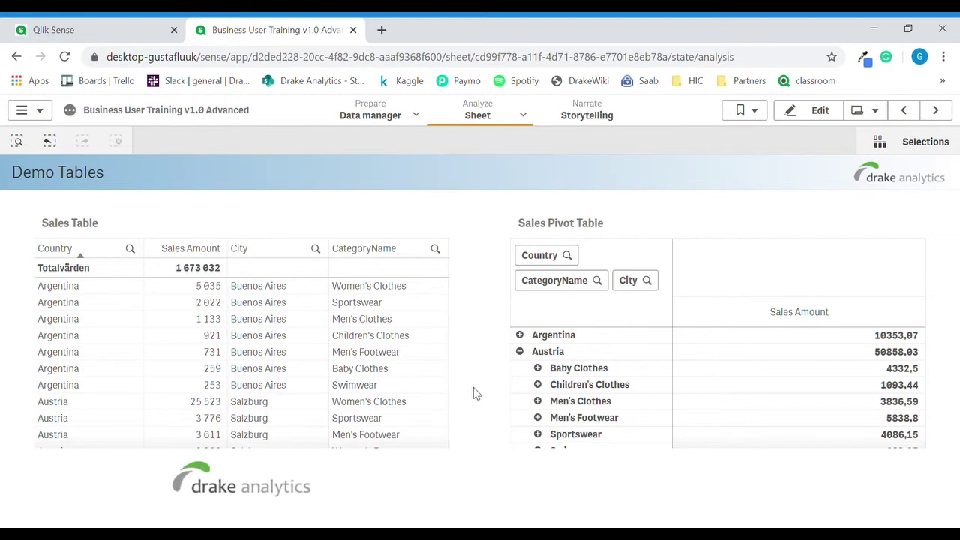
pyautogui.click(538, 368)
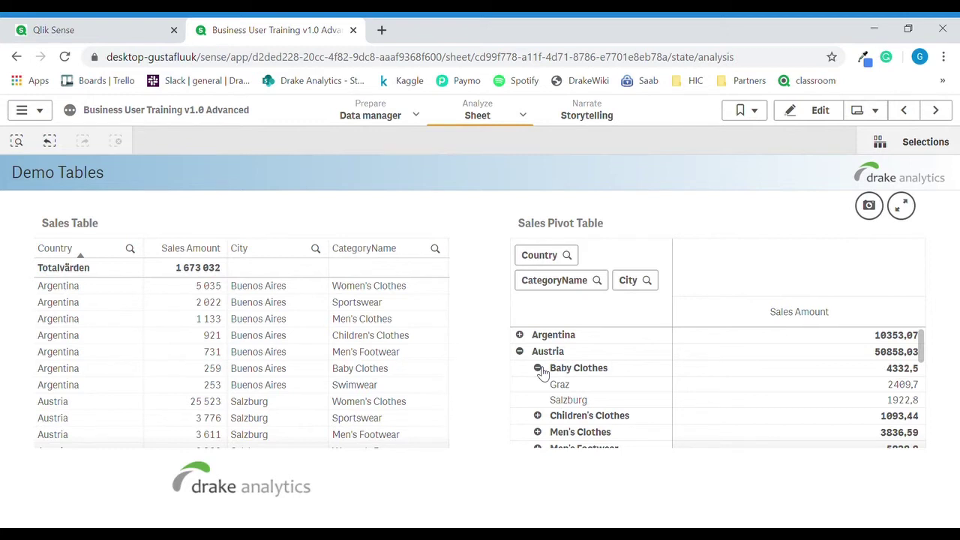
# Step: Move City back beside Country, expand Salzburg, and make CategoryName the pivot table's columns
pyautogui.moveTo(639, 280); pyautogui.dragTo(613, 256)
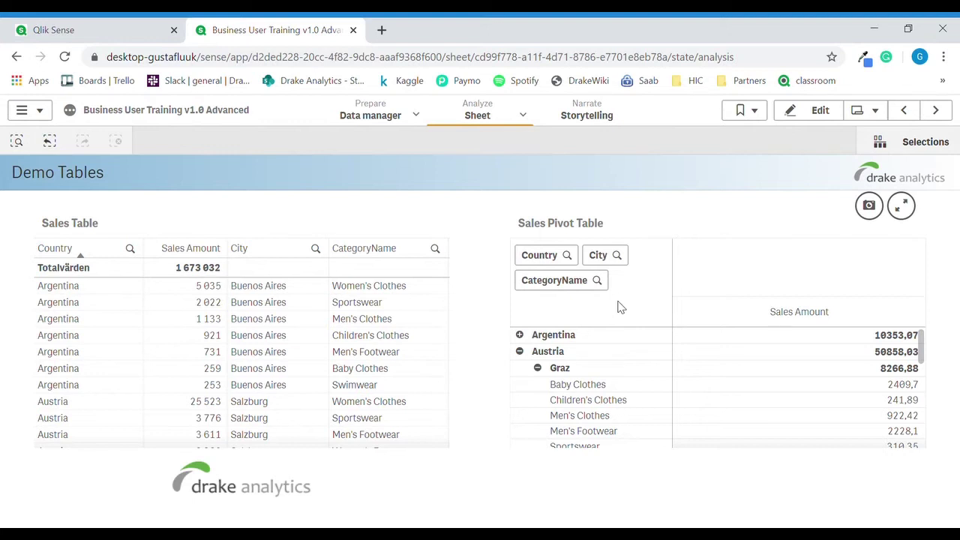
pyautogui.scroll(-3, 564, 379)
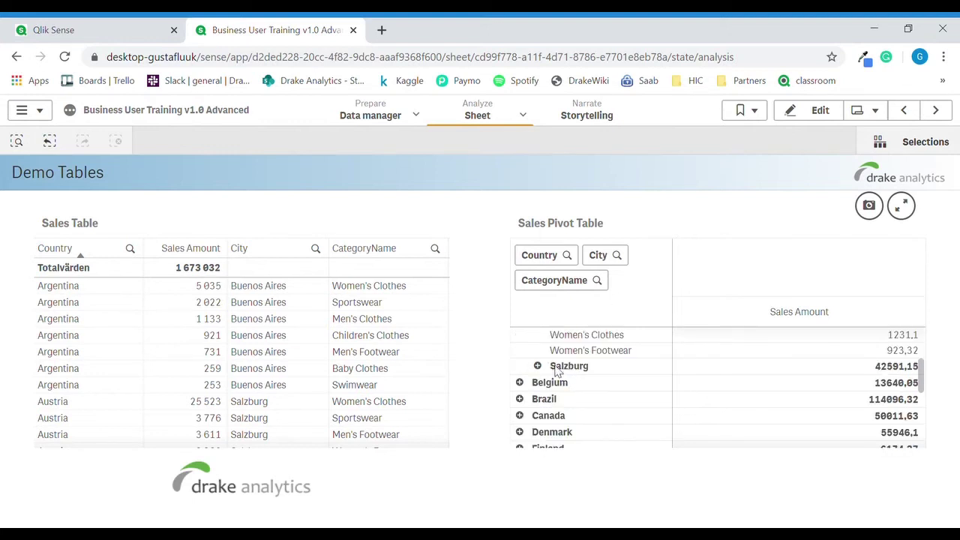
pyautogui.click(537, 366)
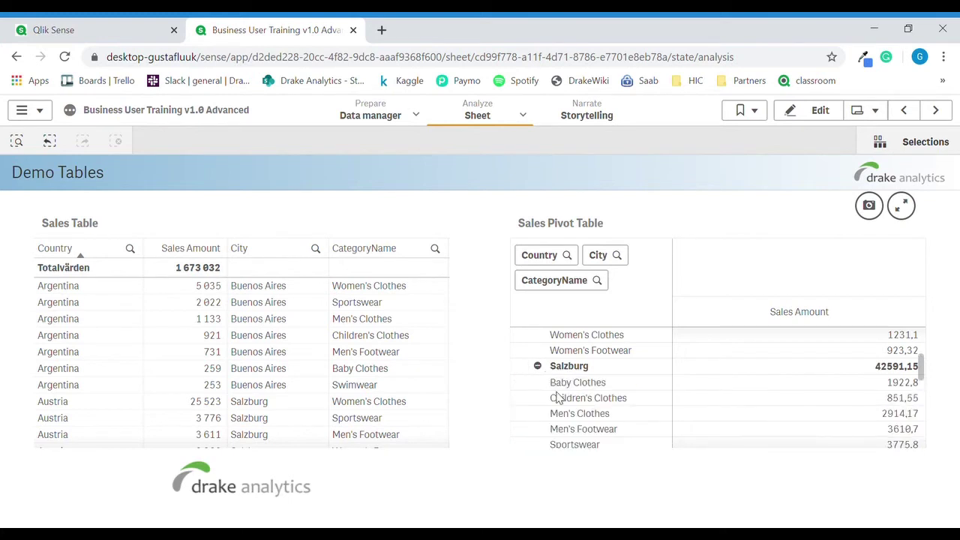
pyautogui.scroll(3, 591, 396)
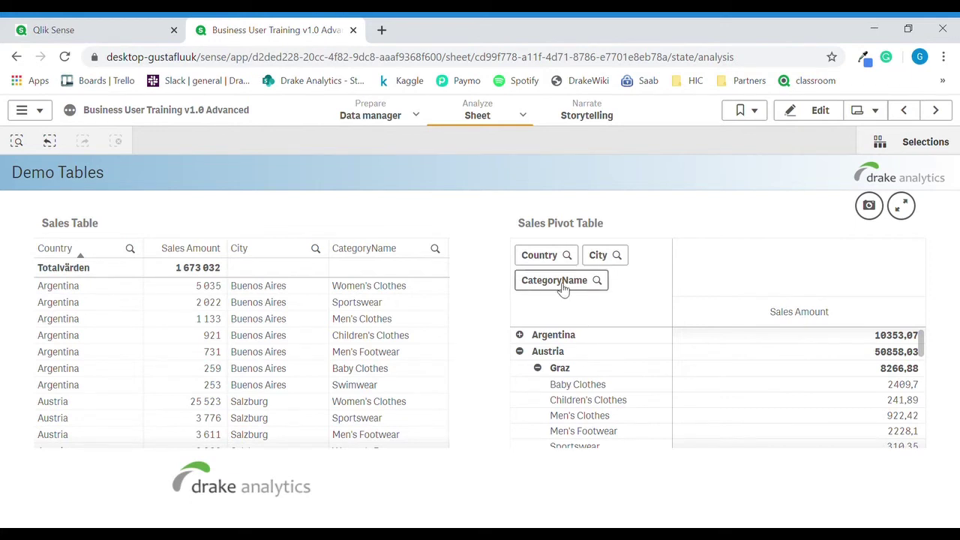
pyautogui.moveTo(562, 289); pyautogui.dragTo(745, 268)
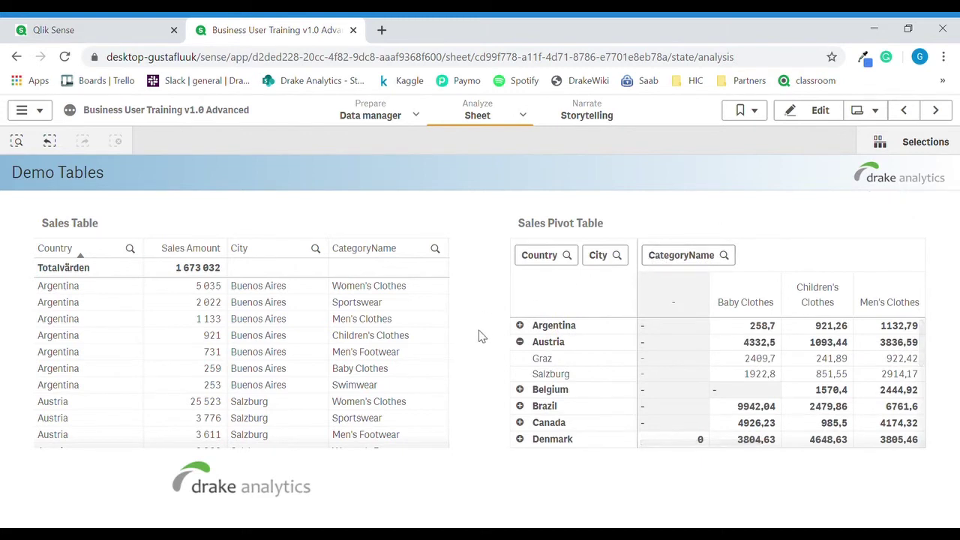
# Step: Collapse and re-expand Austria's city rows in the category-column pivot table
pyautogui.click(520, 342)
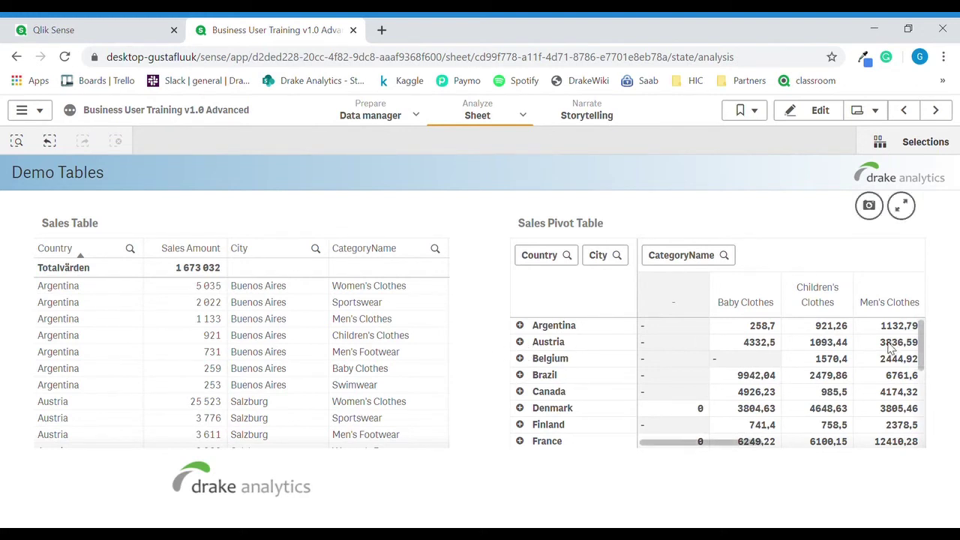
pyautogui.click(524, 344)
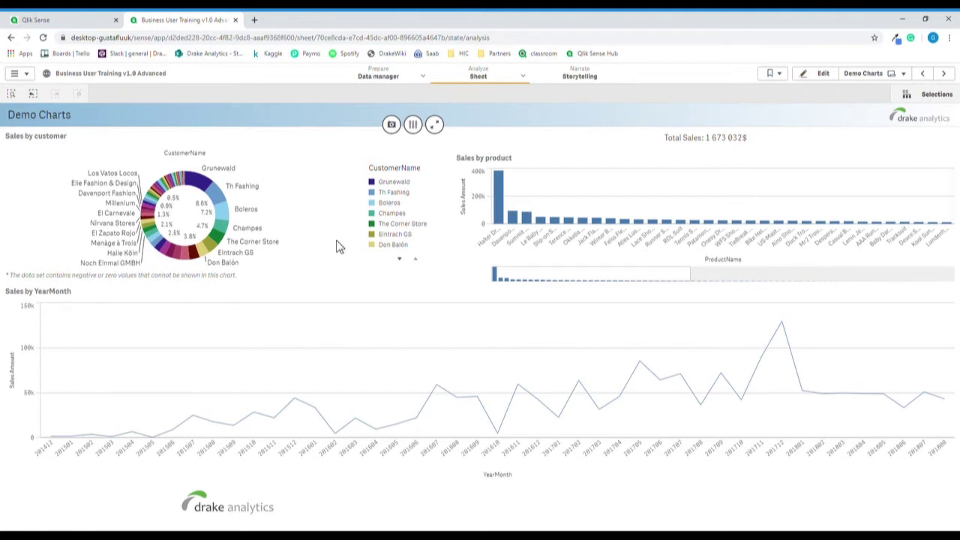
# Step: Select and confirm the ten products from Halter Dress to Feiss Fleece Trousers, then pick customer Grunewald
pyautogui.click(498, 222)
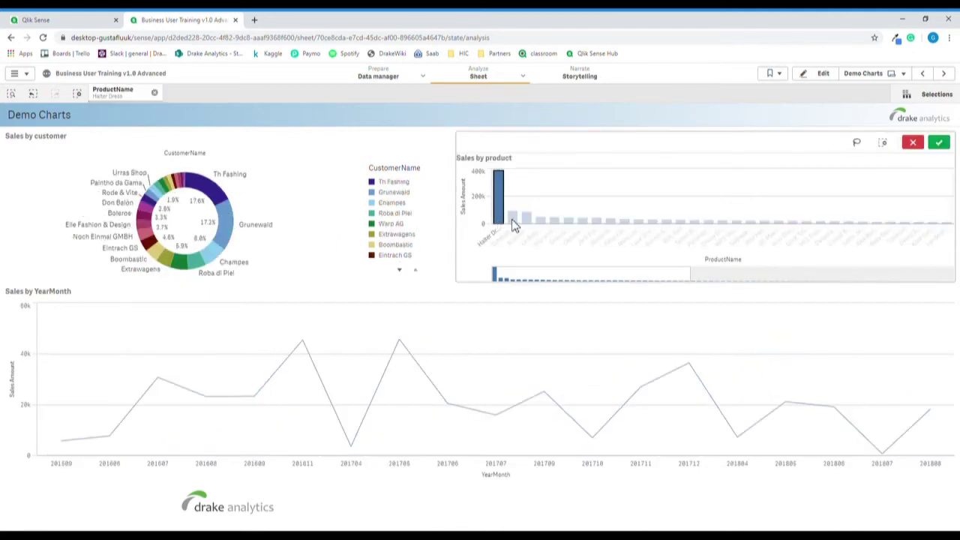
pyautogui.click(512, 218)
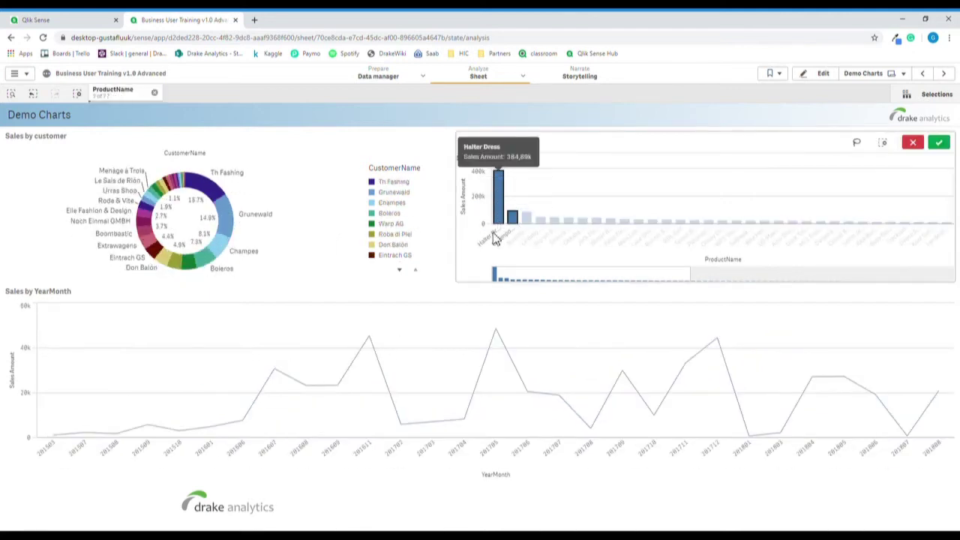
pyautogui.moveTo(493, 237); pyautogui.dragTo(633, 228)
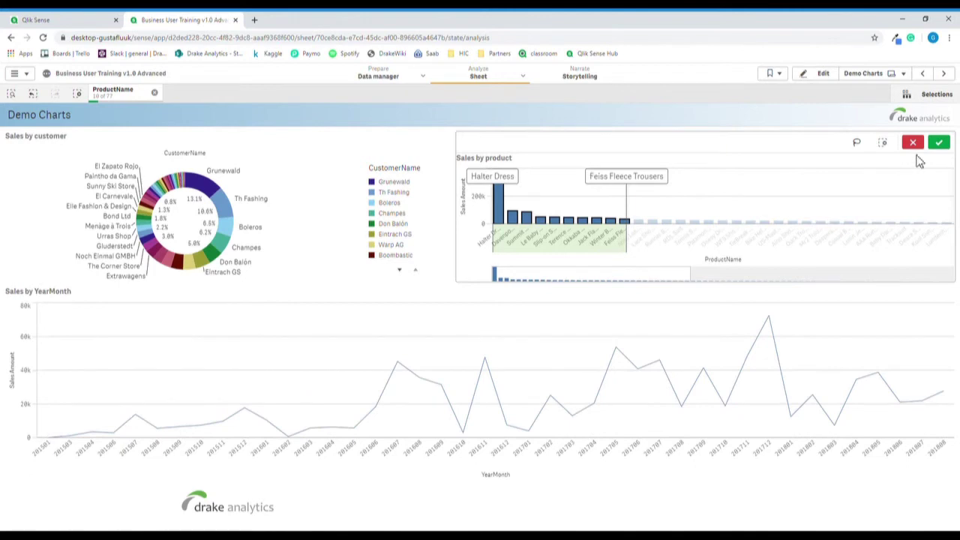
pyautogui.click(941, 145)
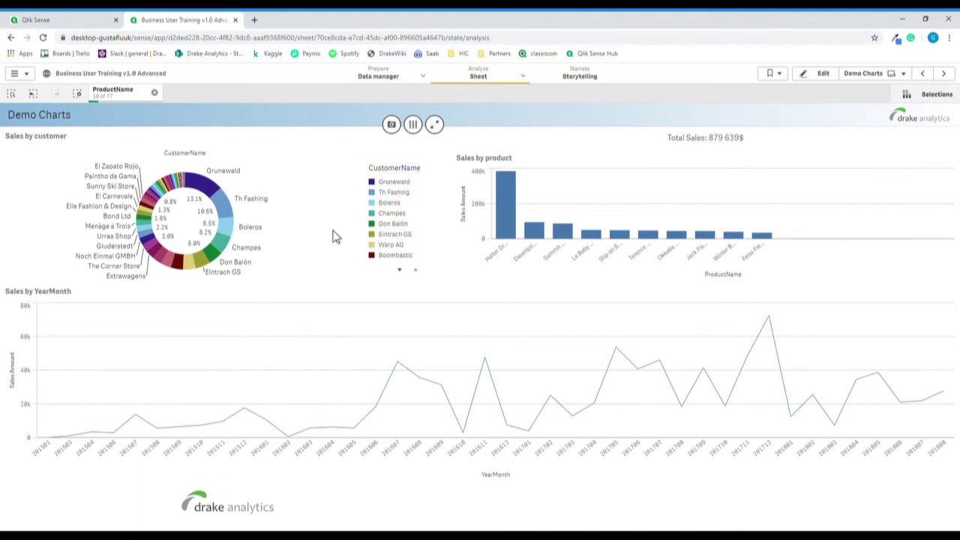
pyautogui.click(204, 189)
# Step: Add Th Fashing, Boleros and Champes to Grunewald and confirm the four-customer selection
pyautogui.click(225, 214)
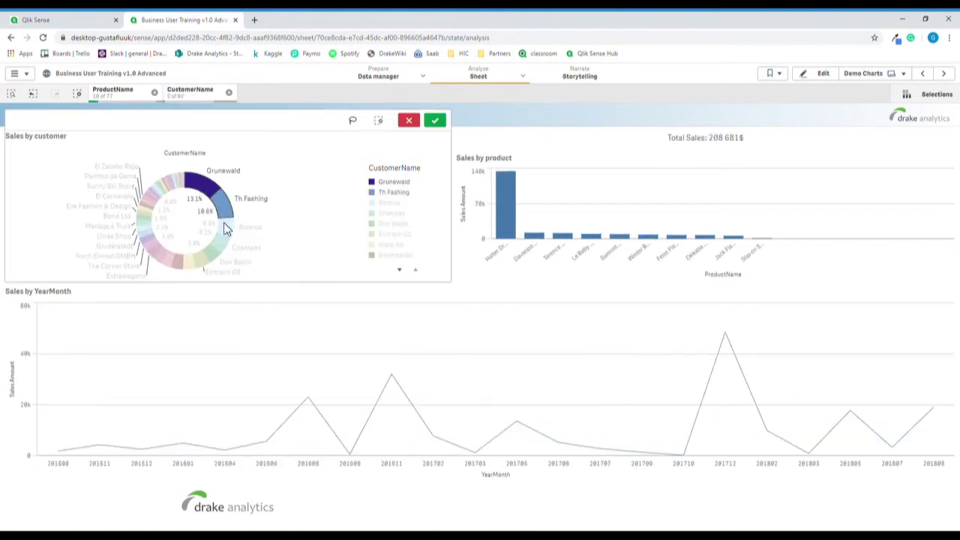
pyautogui.click(225, 228)
pyautogui.click(222, 248)
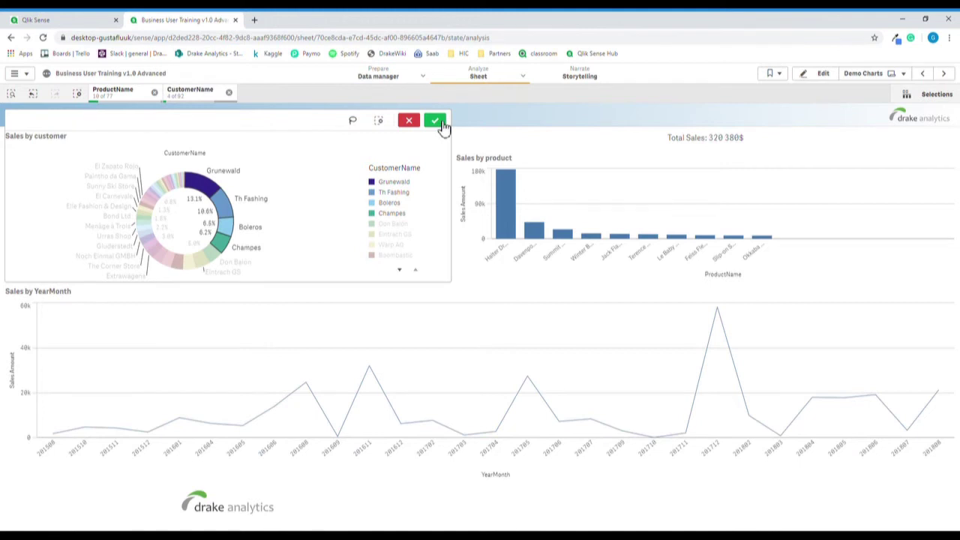
pyautogui.click(435, 121)
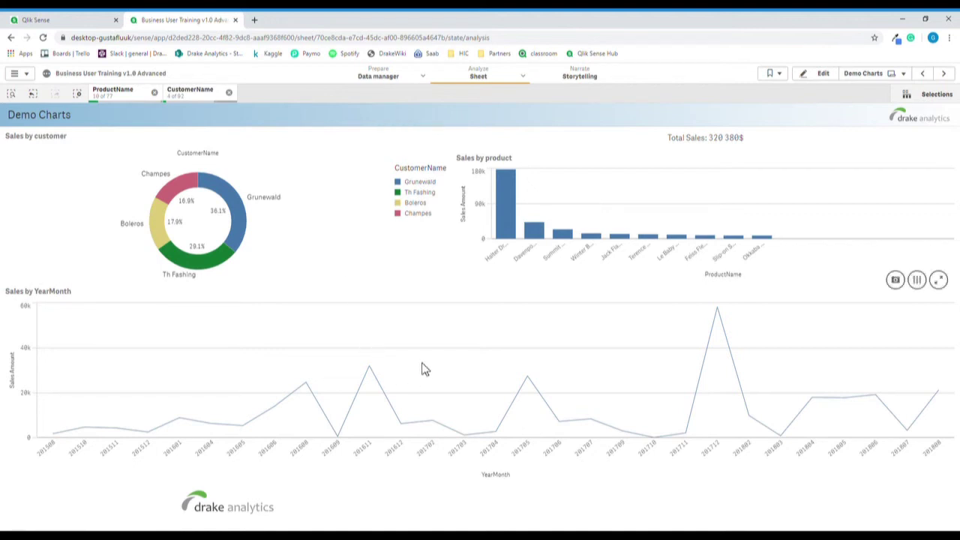
pyautogui.moveTo(338, 454)
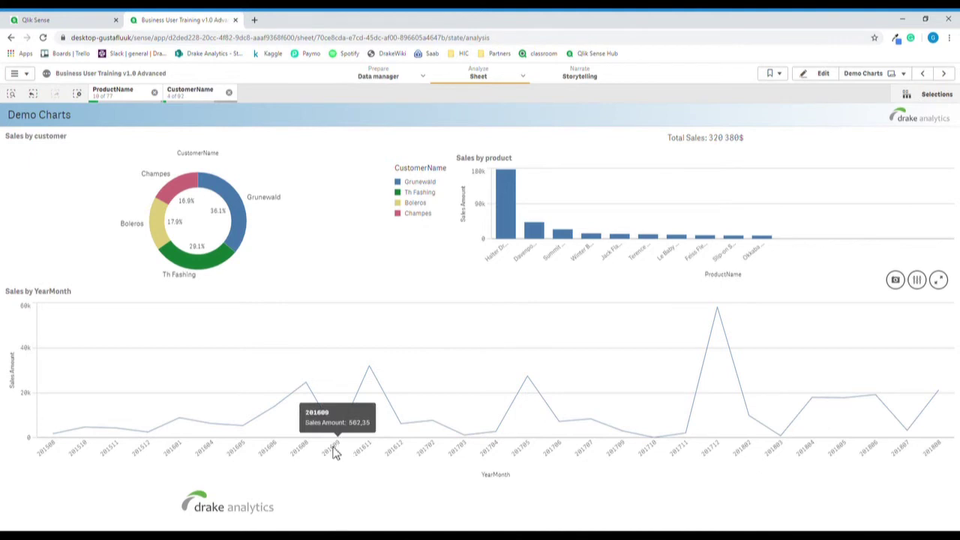
# Step: Select and confirm months 201609 through 201704 on the Sales by YearMonth chart
pyautogui.moveTo(336, 452); pyautogui.dragTo(501, 453)
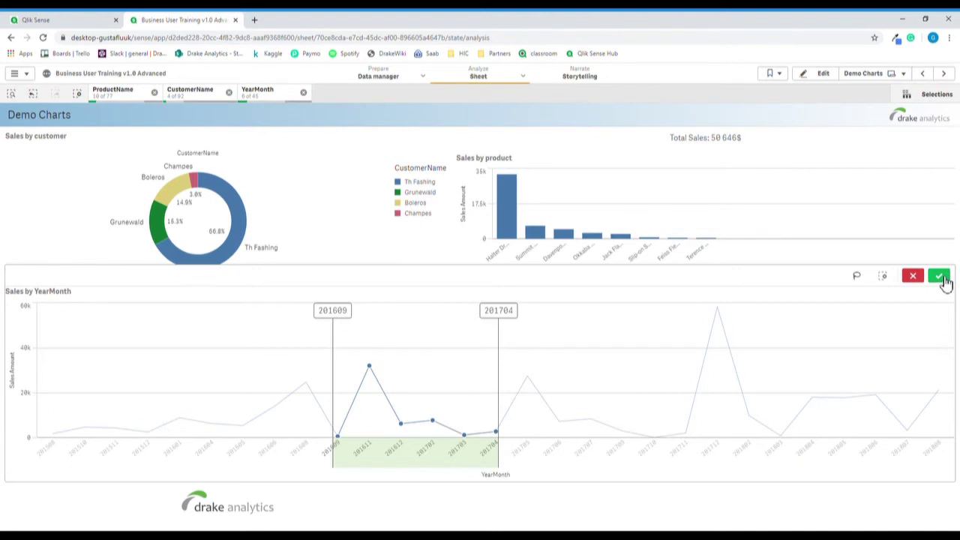
pyautogui.click(940, 277)
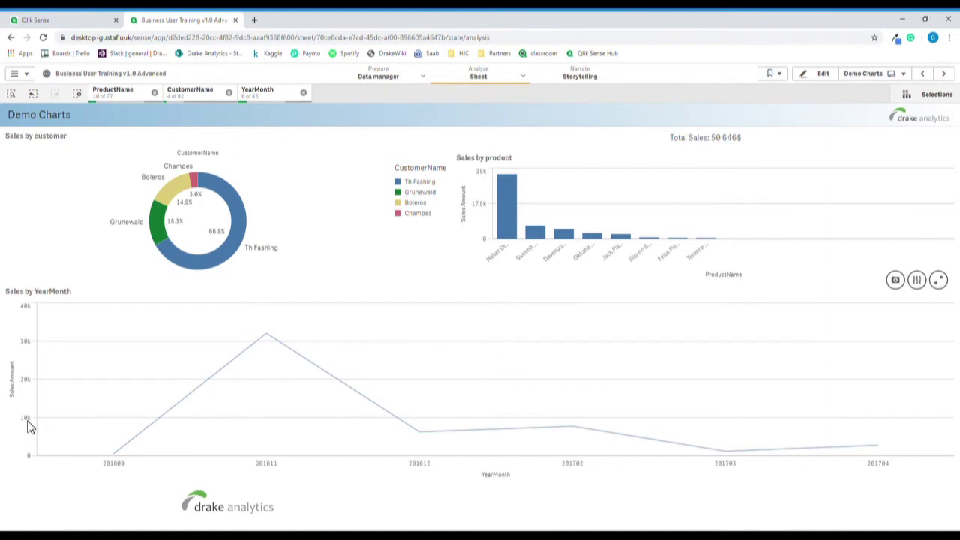
# Step: Select months with sales from 10000 to 38,05k, then remove the YearMonth filter
pyautogui.moveTo(28, 420); pyautogui.dragTo(27, 317)
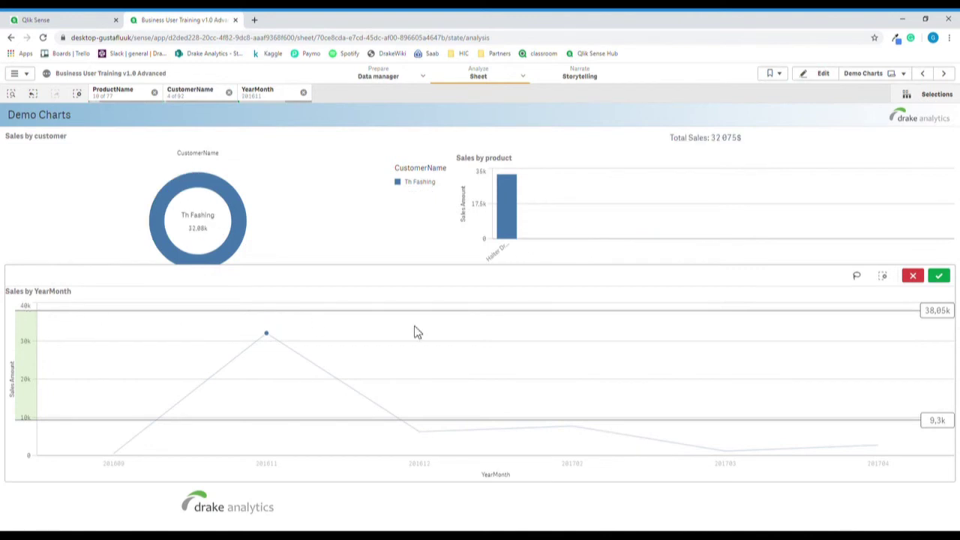
pyautogui.click(935, 422)
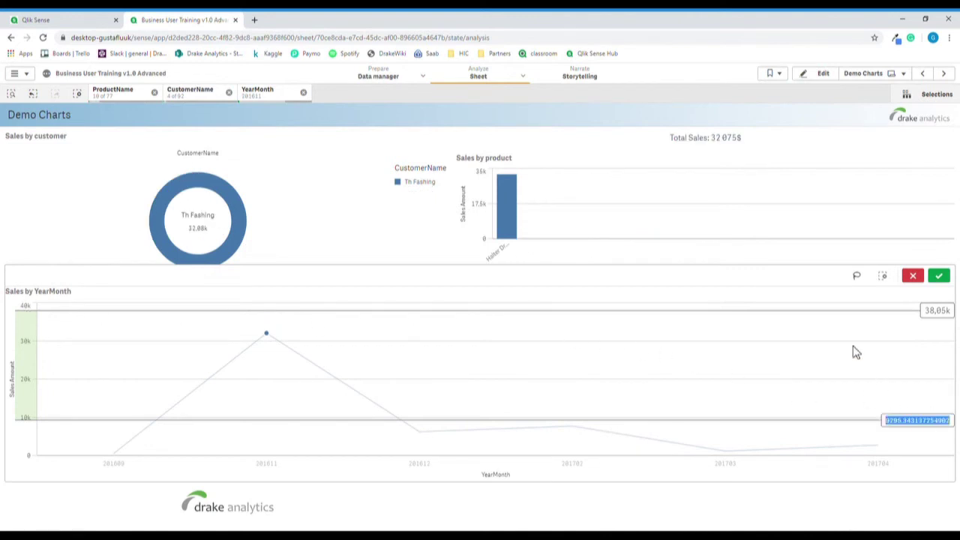
pyautogui.write('10000')
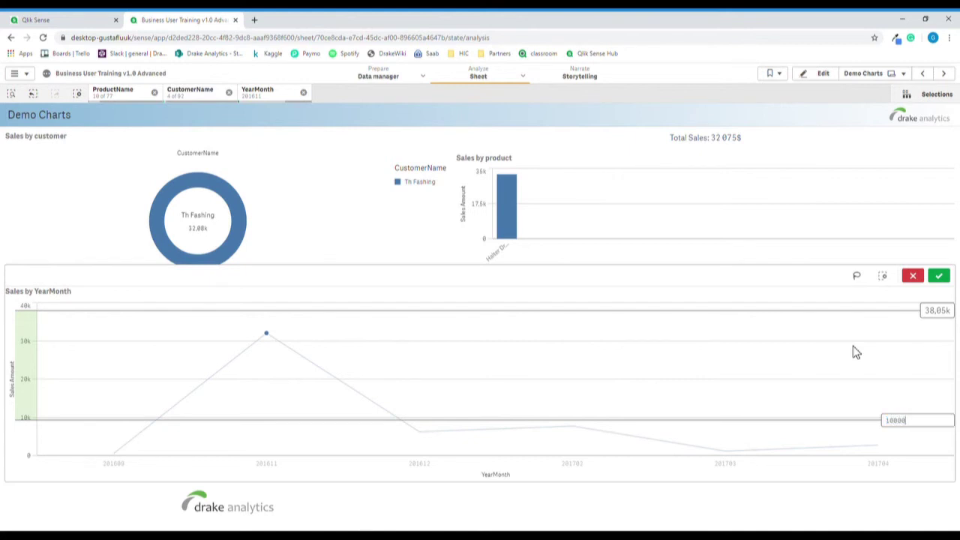
pyautogui.press('Return')
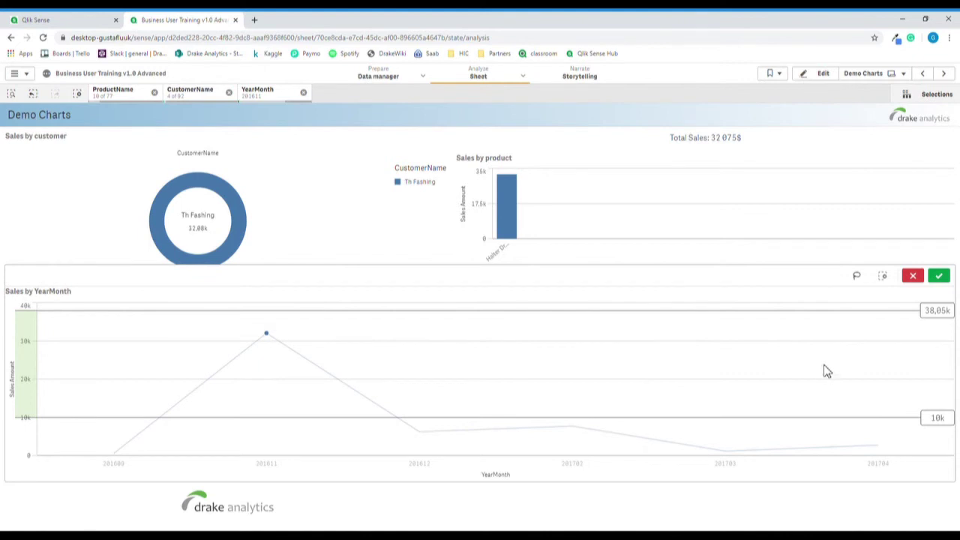
pyautogui.click(942, 278)
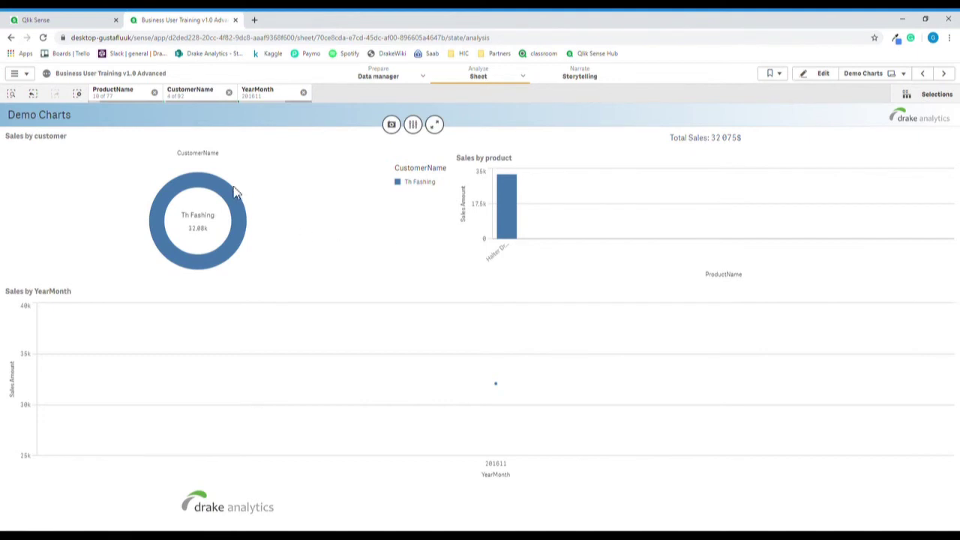
pyautogui.click(304, 92)
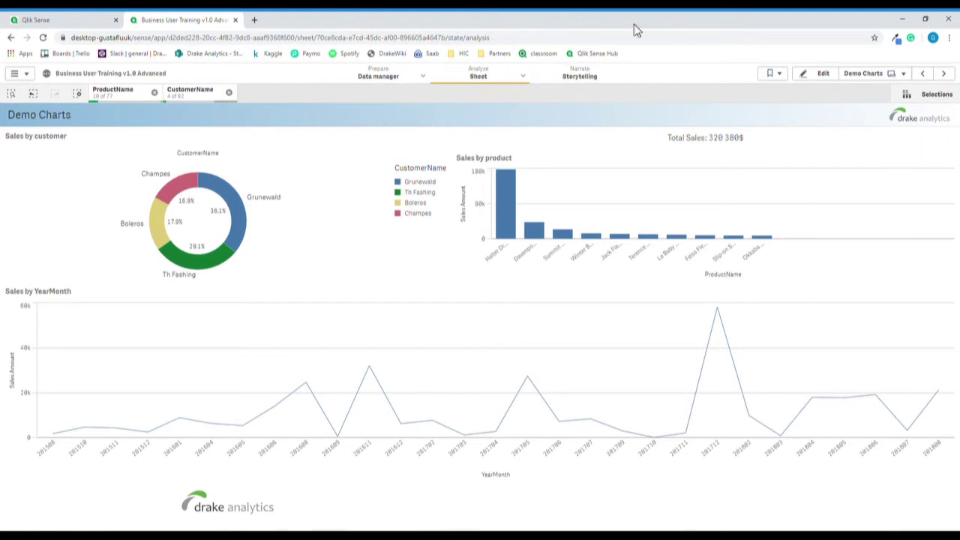
# Step: Create a bookmark titled 'My first bookmark' from the current customer and product selections
pyautogui.click(780, 75)
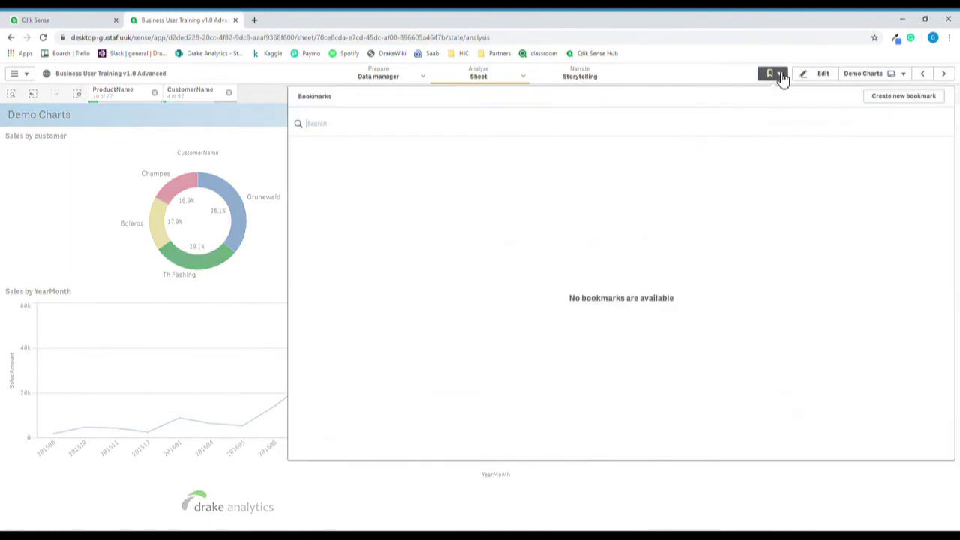
pyautogui.click(946, 99)
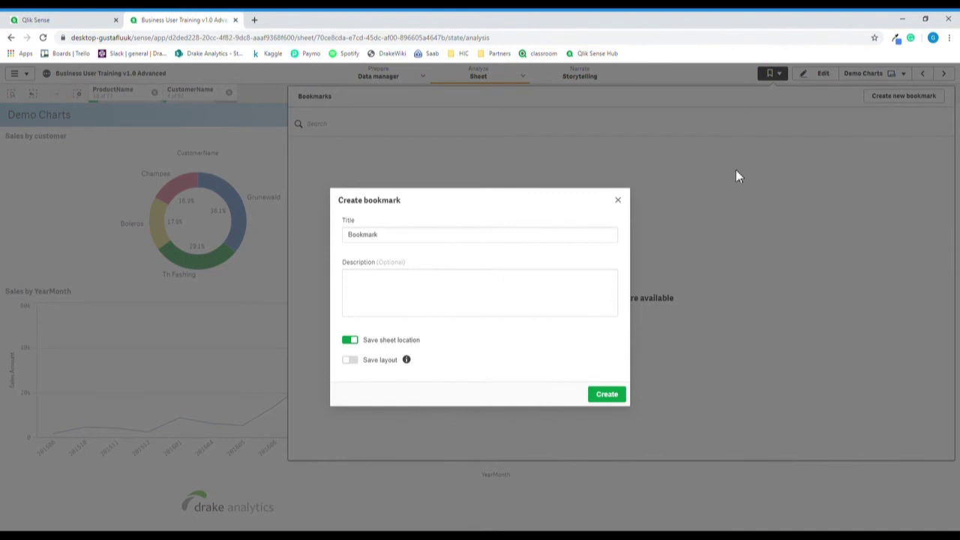
pyautogui.click(426, 239)
pyautogui.moveTo(426, 243); pyautogui.dragTo(325, 236)
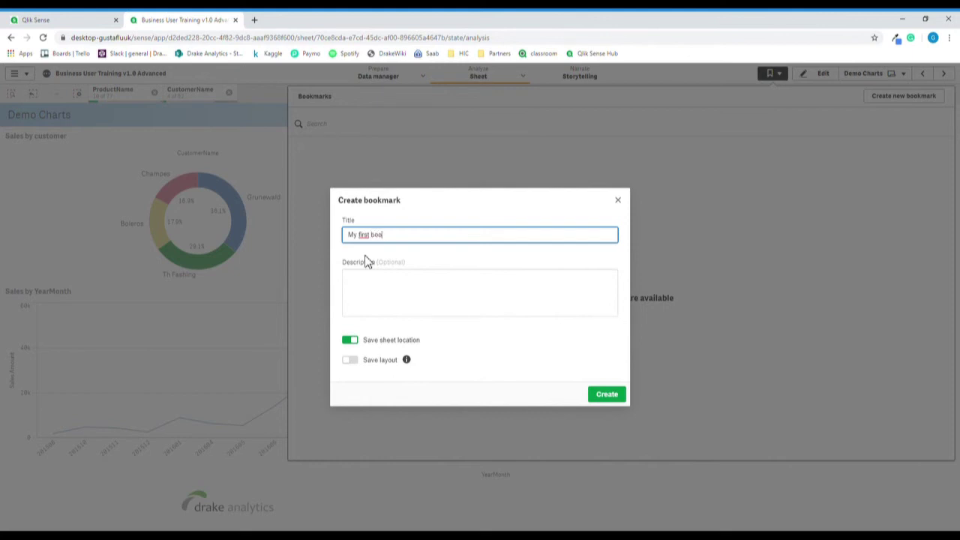
pyautogui.write('mark')
pyautogui.click(607, 398)
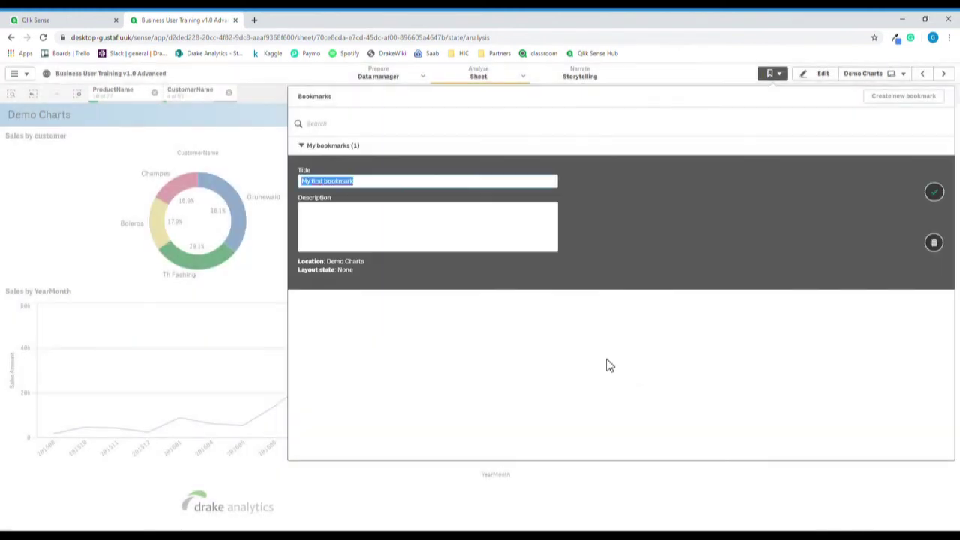
pyautogui.click(934, 192)
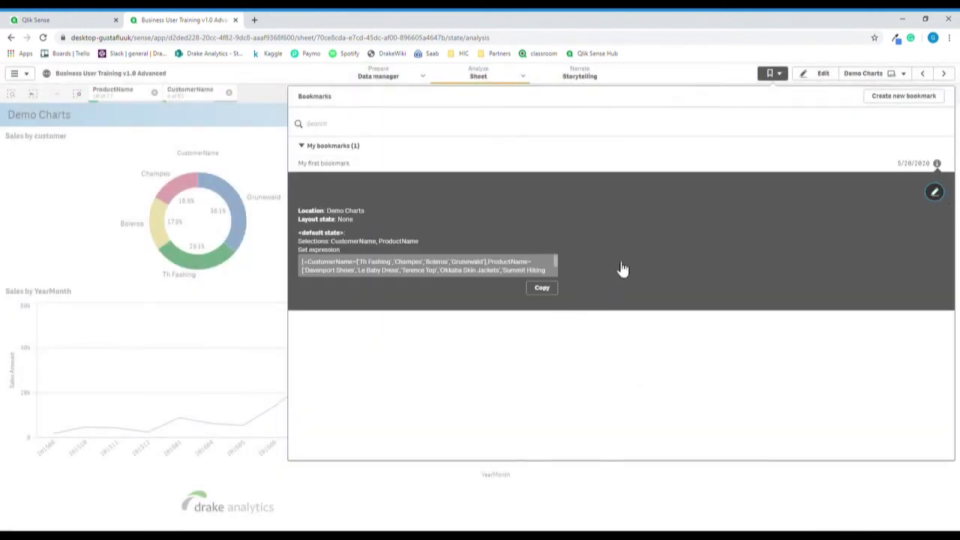
pyautogui.click(772, 74)
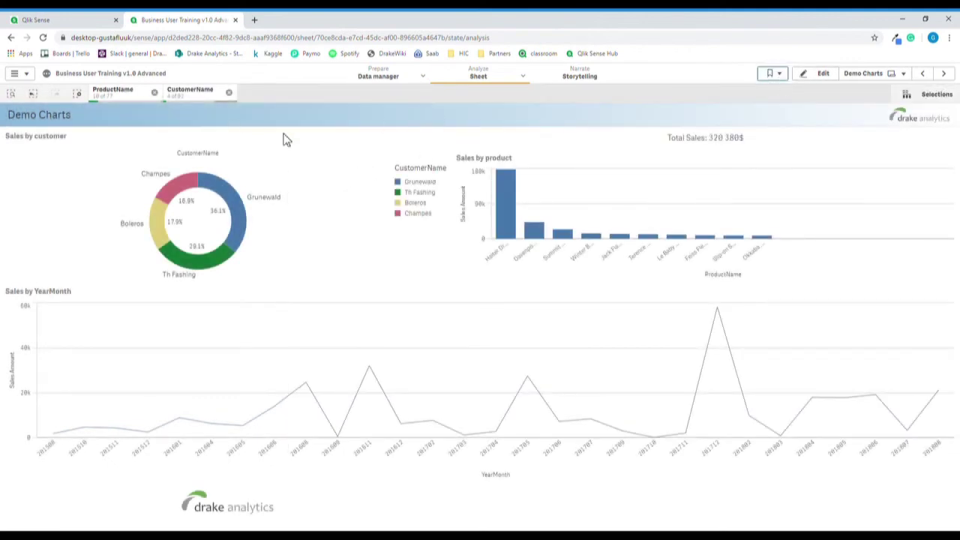
# Step: Clear all selections and reapply the saved 'My first bookmark'
pyautogui.click(78, 95)
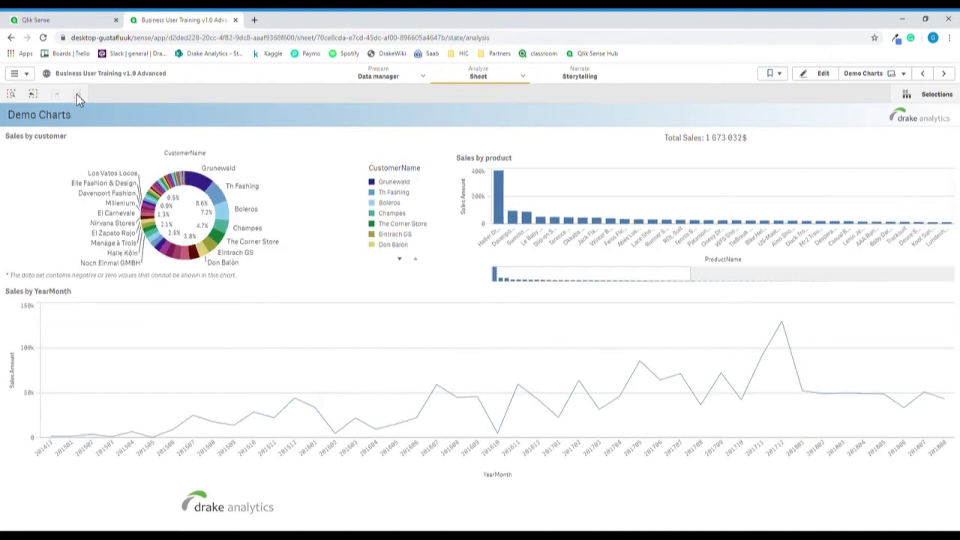
pyautogui.click(781, 75)
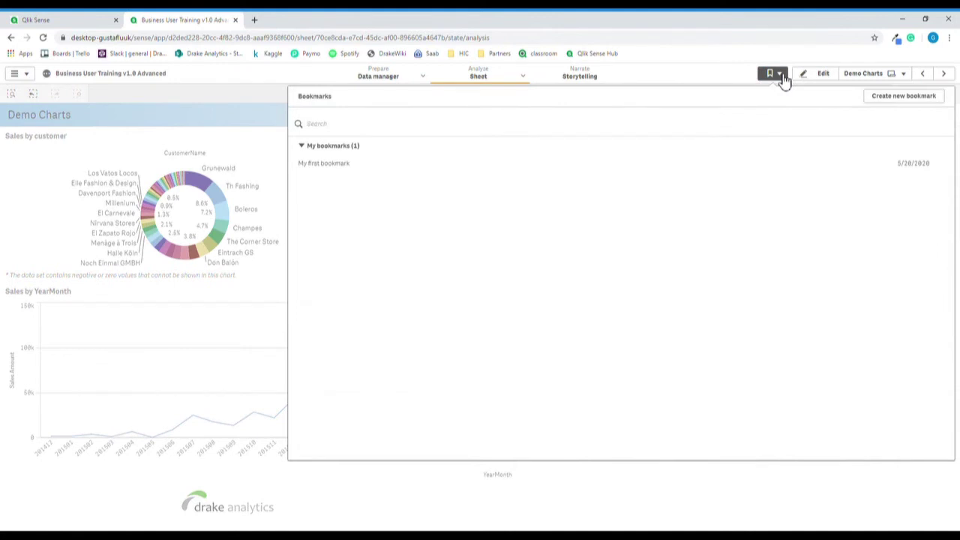
pyautogui.click(387, 172)
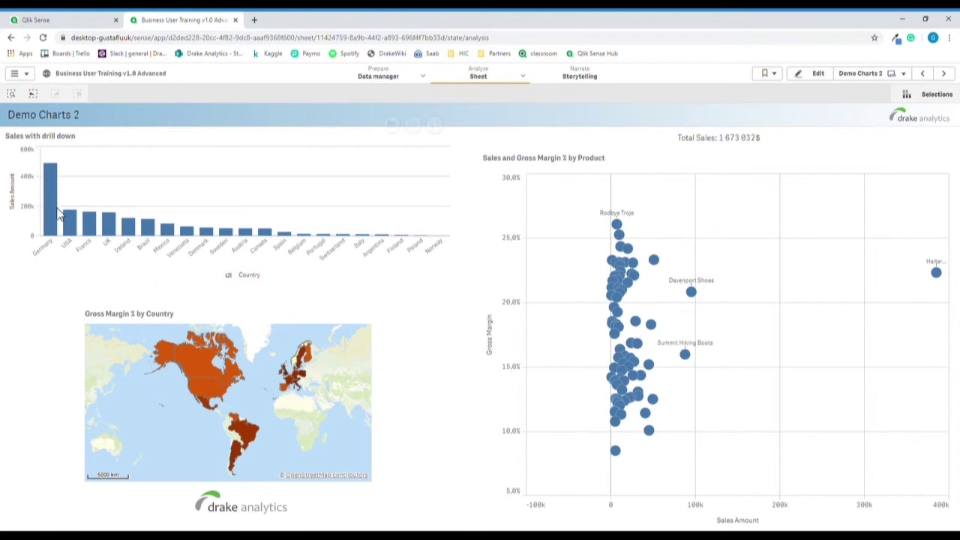
# Step: Drill into Germany's city sales, return to country level, then pick Davenport Shoes and Summit Hiking Boots
pyautogui.moveTo(54, 209)
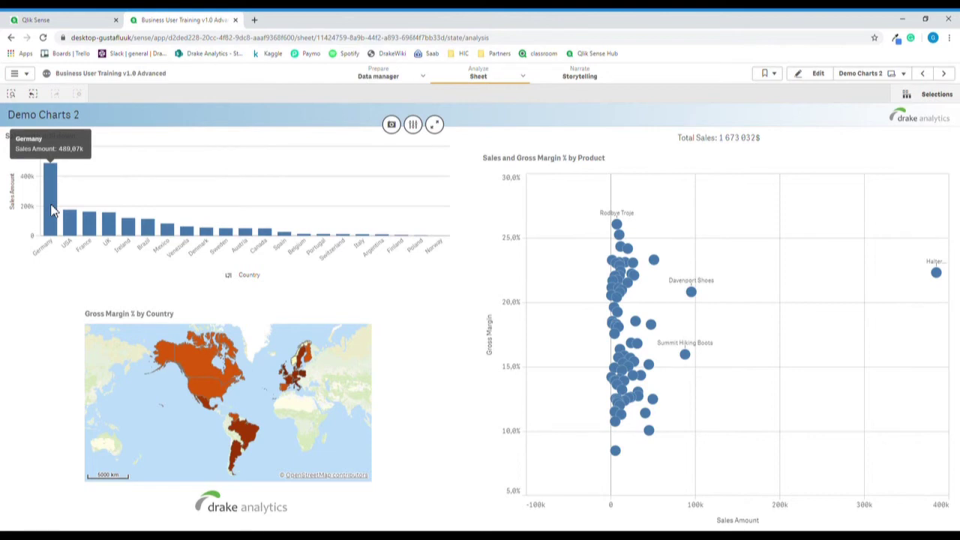
pyautogui.click(54, 210)
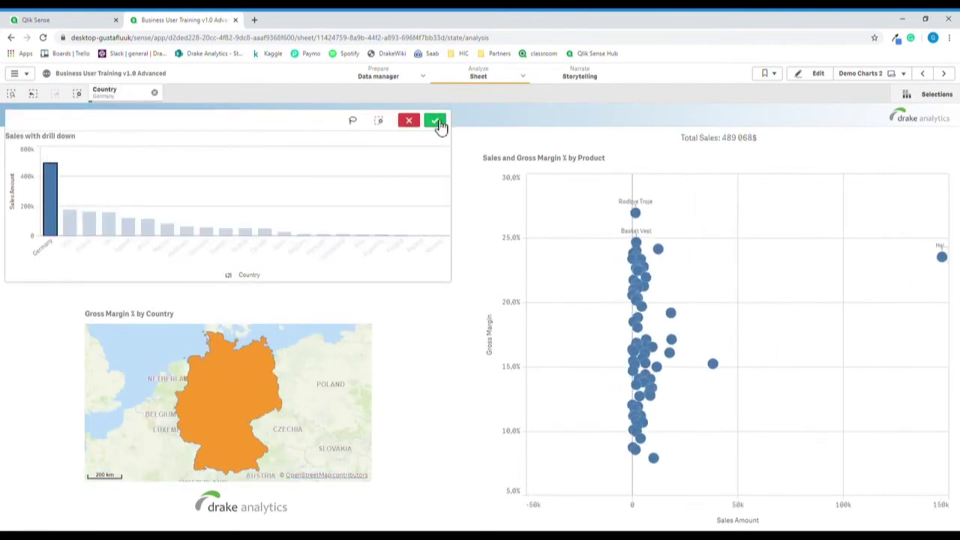
pyautogui.click(437, 124)
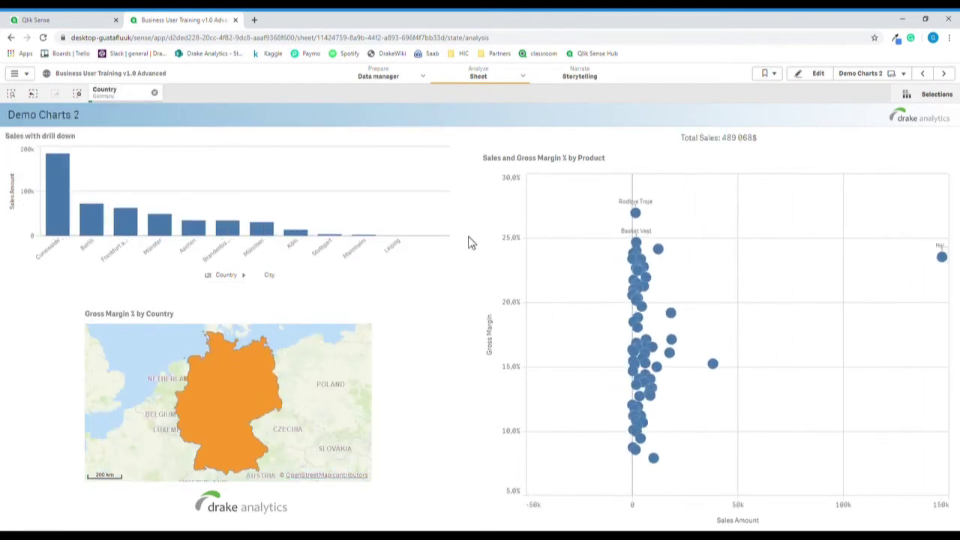
pyautogui.click(249, 277)
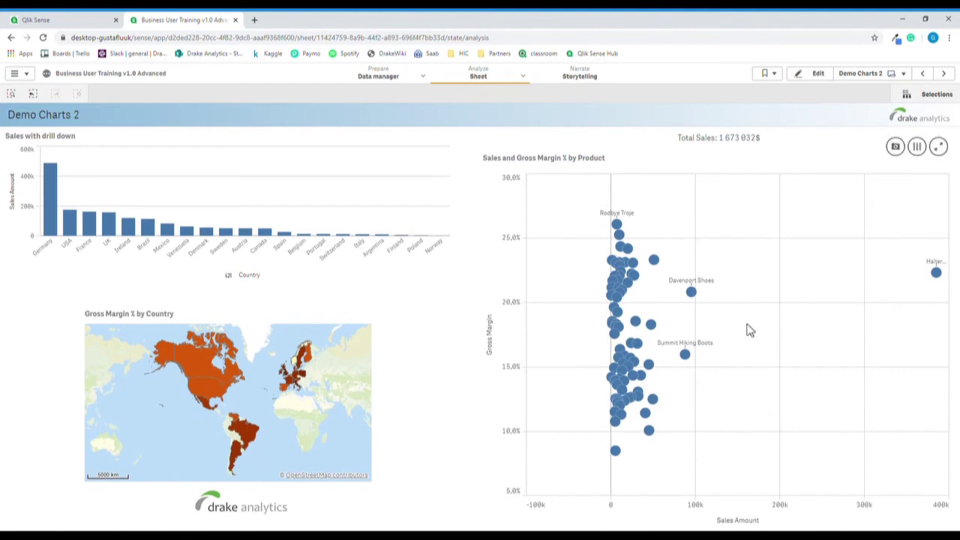
pyautogui.click(690, 292)
pyautogui.click(684, 355)
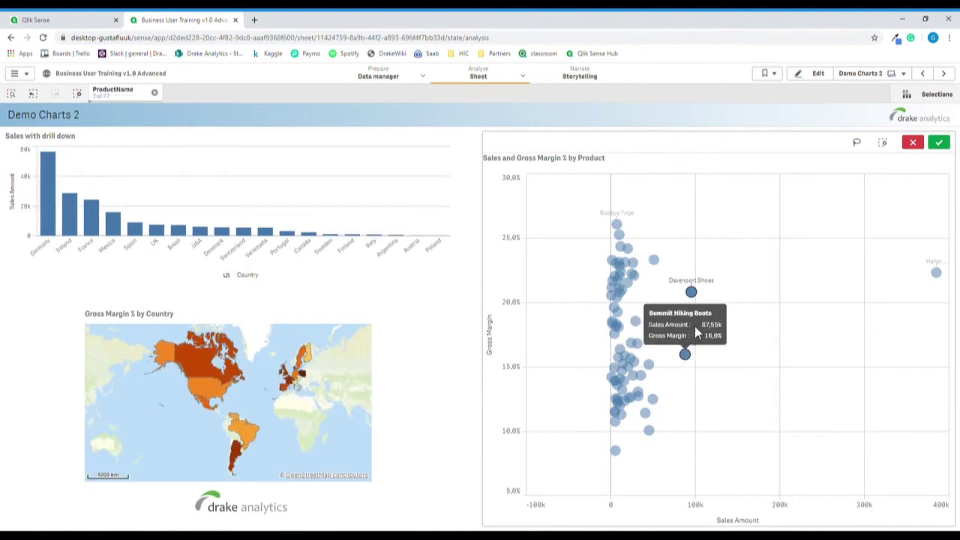
# Step: Zoom the scatter chart toward lower sales values and cancel the two-product selection
pyautogui.scroll(5, 683, 338)
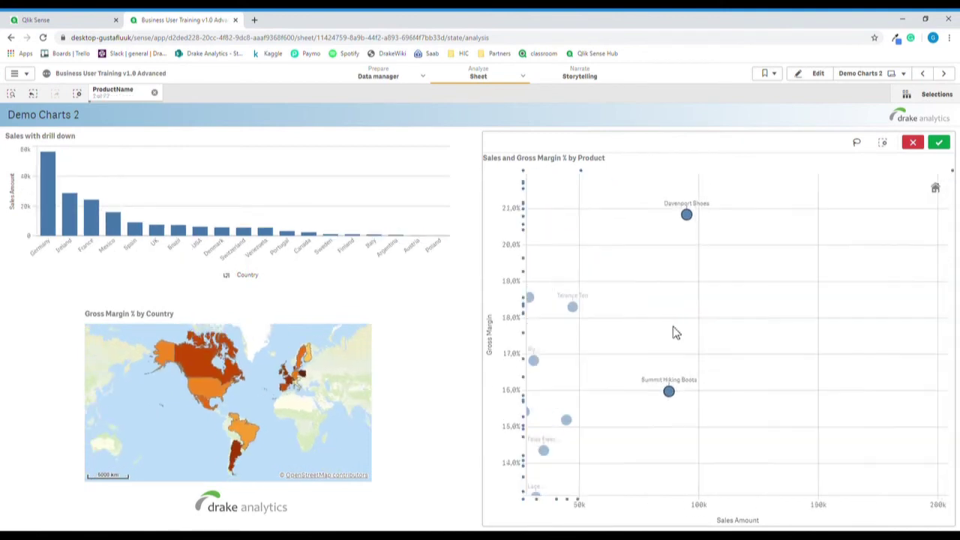
pyautogui.moveTo(723, 362); pyautogui.dragTo(807, 308)
pyautogui.click(912, 143)
# Step: Lasso a cluster of 8 mid-sales products, including Terence Top and Bike Helmet, and confirm
pyautogui.scroll(5, 674, 323)
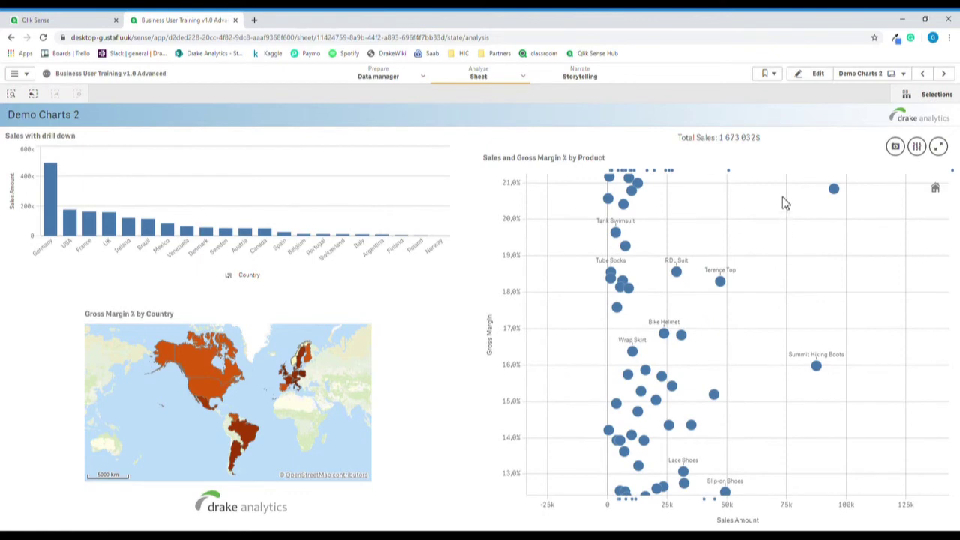
pyautogui.click(816, 187)
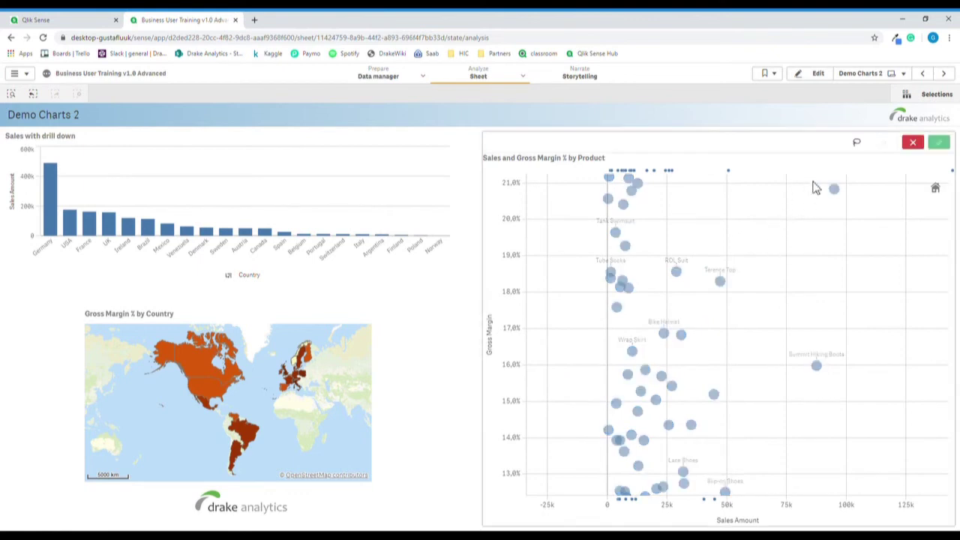
pyautogui.click(859, 146)
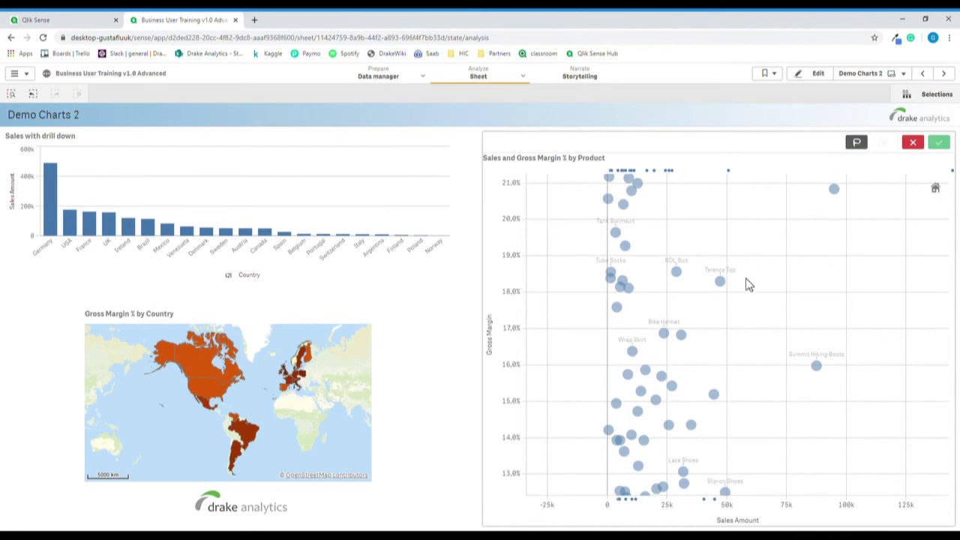
pyautogui.moveTo(745, 281)
pyautogui.mouseDown()
pyautogui.moveTo(742, 248)
pyautogui.moveTo(685, 241)
pyautogui.moveTo(658, 258)
pyautogui.moveTo(663, 297)
pyautogui.moveTo(649, 321)
pyautogui.moveTo(660, 352)
pyautogui.moveTo(728, 422)
pyautogui.moveTo(795, 413)
pyautogui.moveTo(842, 378)
pyautogui.moveTo(852, 349)
pyautogui.moveTo(768, 318)
pyautogui.moveTo(750, 283)
pyautogui.moveTo(764, 283)
pyautogui.mouseUp()
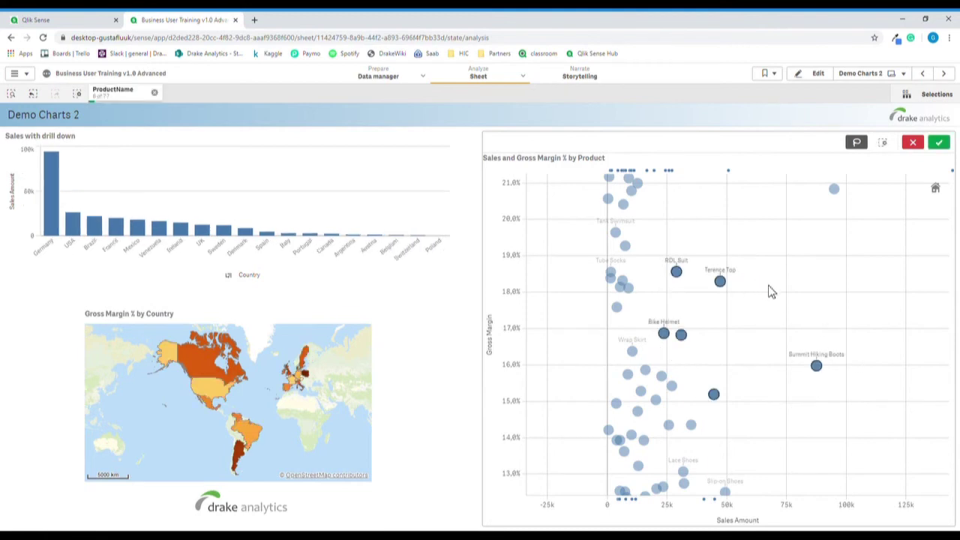
pyautogui.click(940, 144)
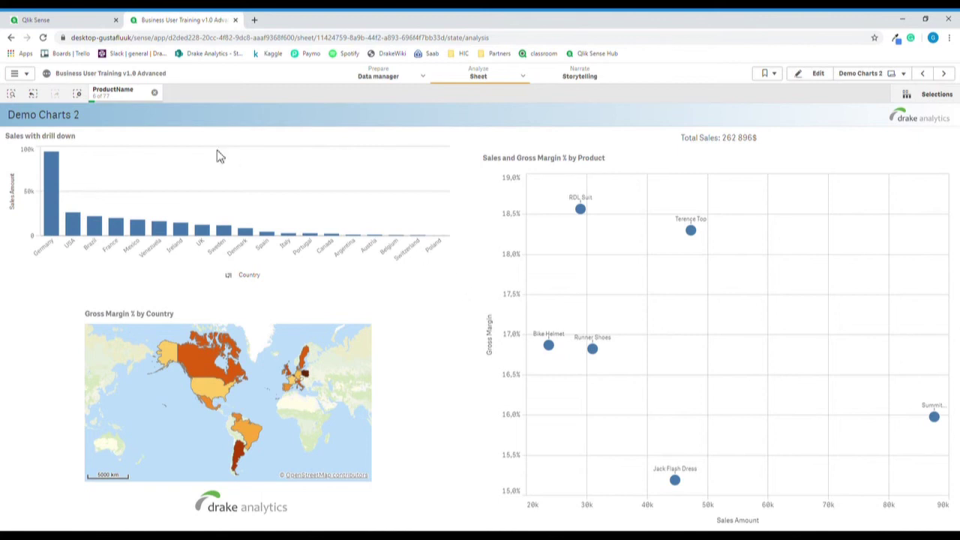
# Step: Clear the product selection and zoom the country map into Scandinavia
pyautogui.click(156, 93)
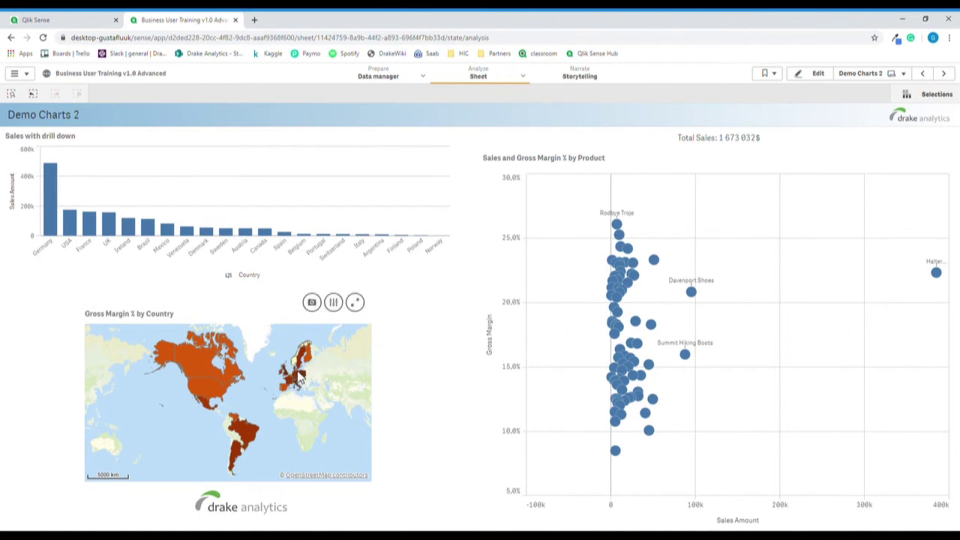
pyautogui.scroll(3, 304, 386)
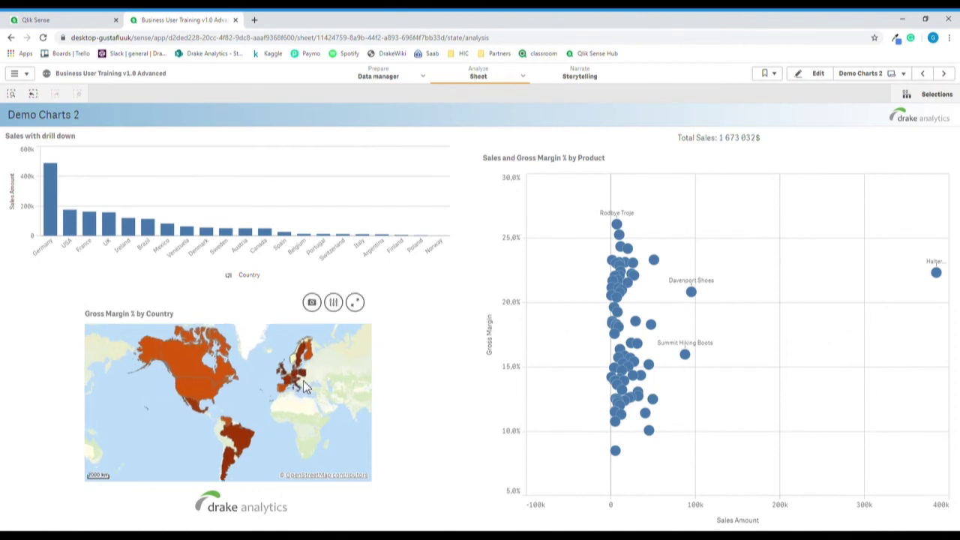
pyautogui.scroll(4, 330, 387)
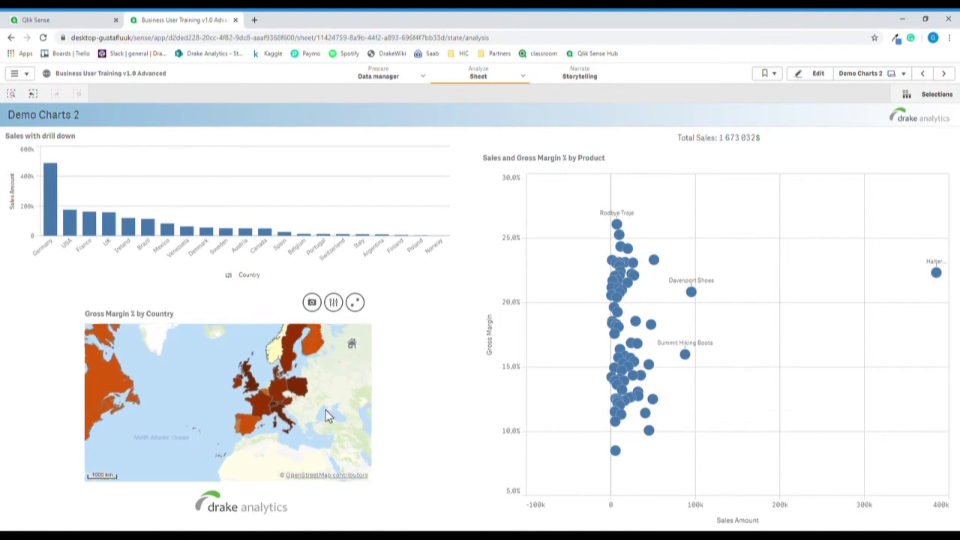
pyautogui.moveTo(312, 404); pyautogui.dragTo(333, 476)
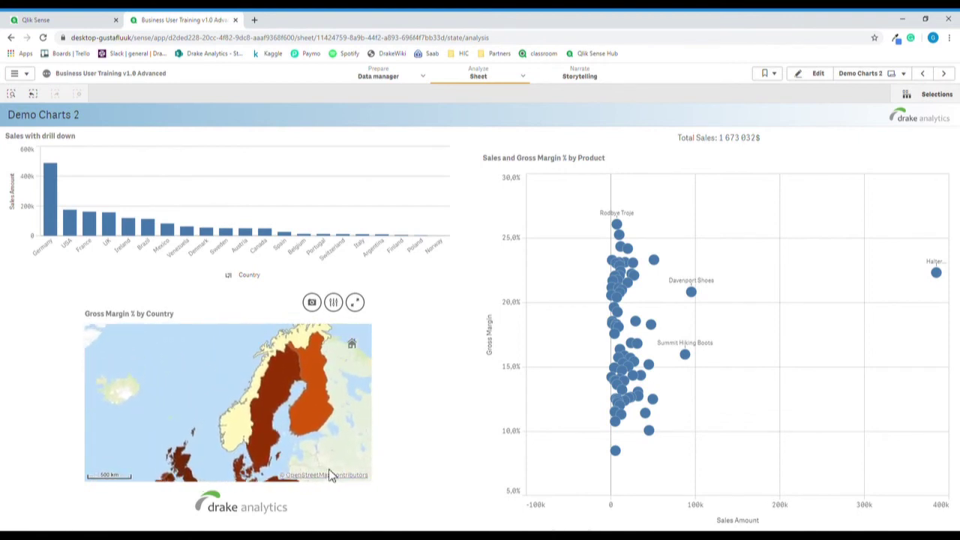
# Step: Circle-select the 7 countries around Sweden on the map and confirm, dropping Total Sales to 765 099$
pyautogui.click(188, 360)
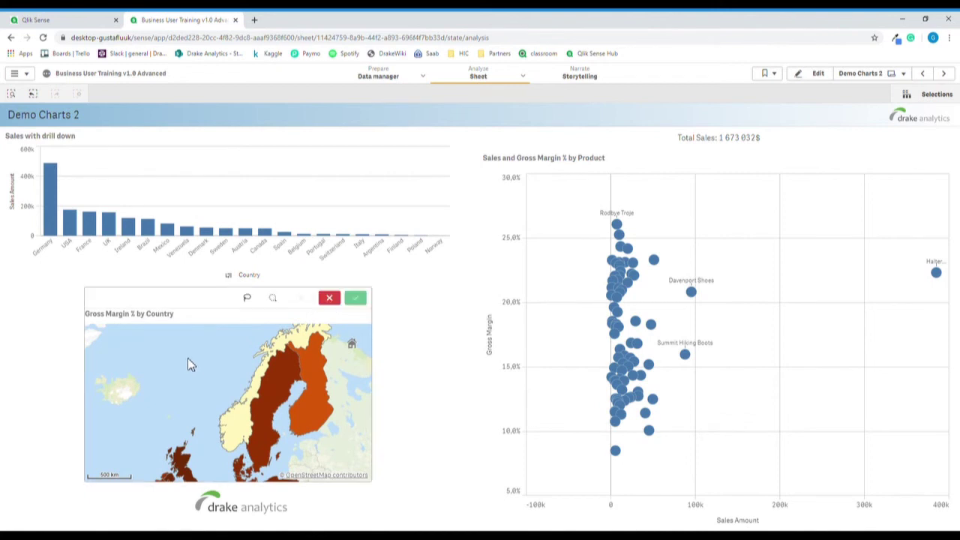
pyautogui.click(278, 303)
pyautogui.moveTo(269, 411)
pyautogui.moveTo(266, 403)
pyautogui.mouseDown()
pyautogui.moveTo(249, 448)
pyautogui.moveTo(209, 464)
pyautogui.mouseUp()
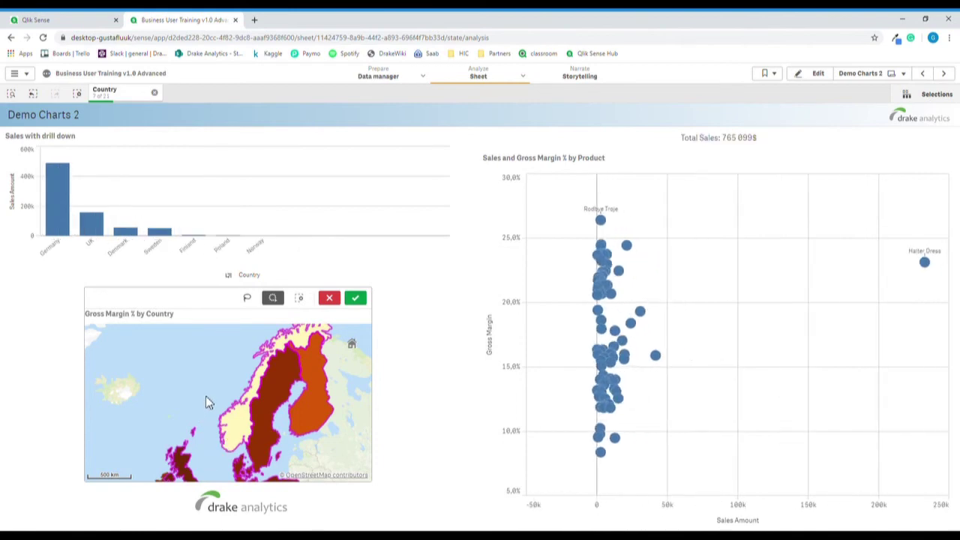
pyautogui.click(355, 299)
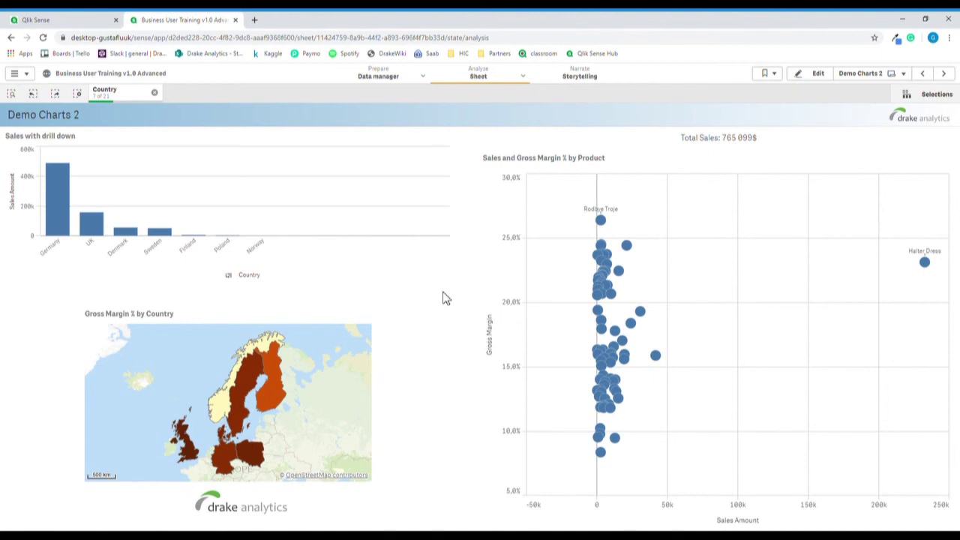
pyautogui.moveTo(296, 362)
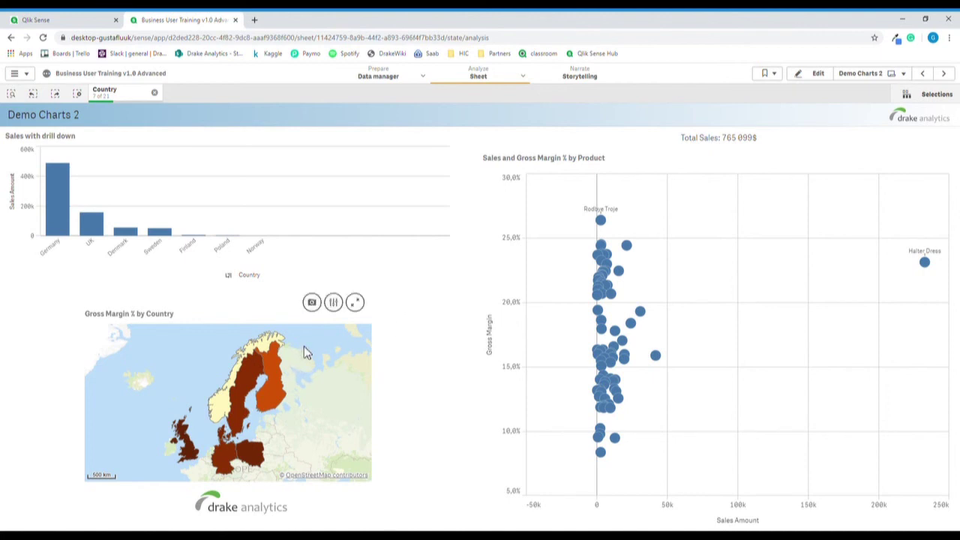
# Step: Save a snapshot of the Gross Margin % by Country map annotated 'travel plans'
pyautogui.click(314, 306)
pyautogui.click(297, 370)
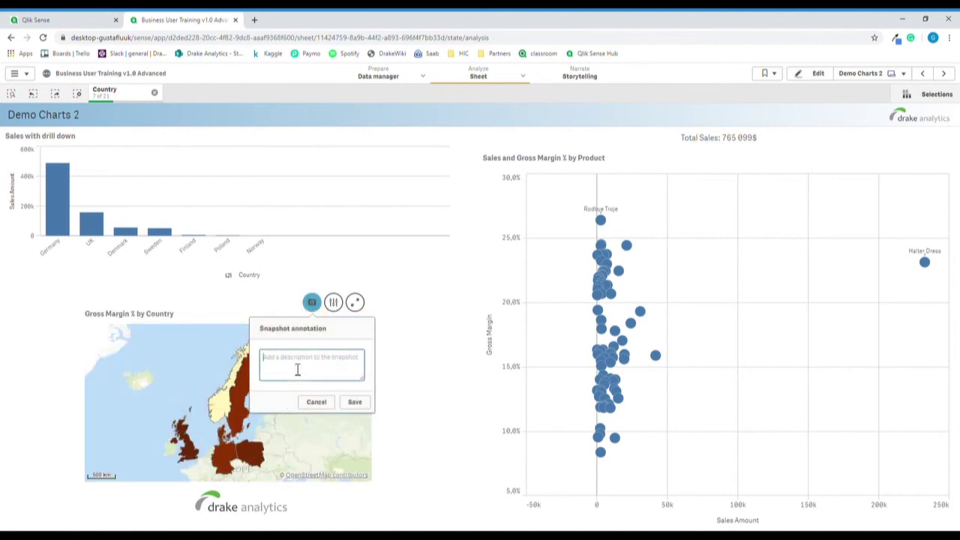
pyautogui.write('travel plans')
pyautogui.click(357, 403)
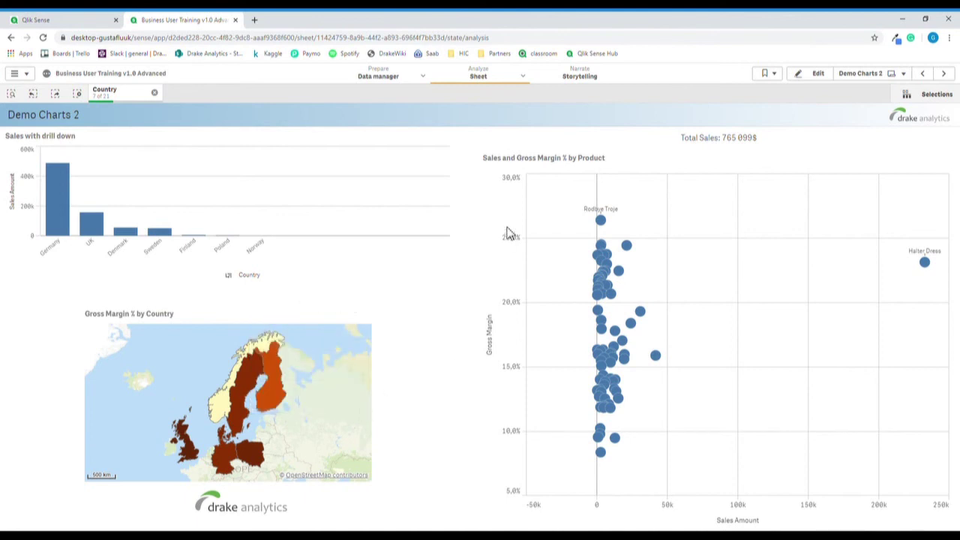
# Step: Create a story titled 'My First Story' and open its blank first slide
pyautogui.click(580, 78)
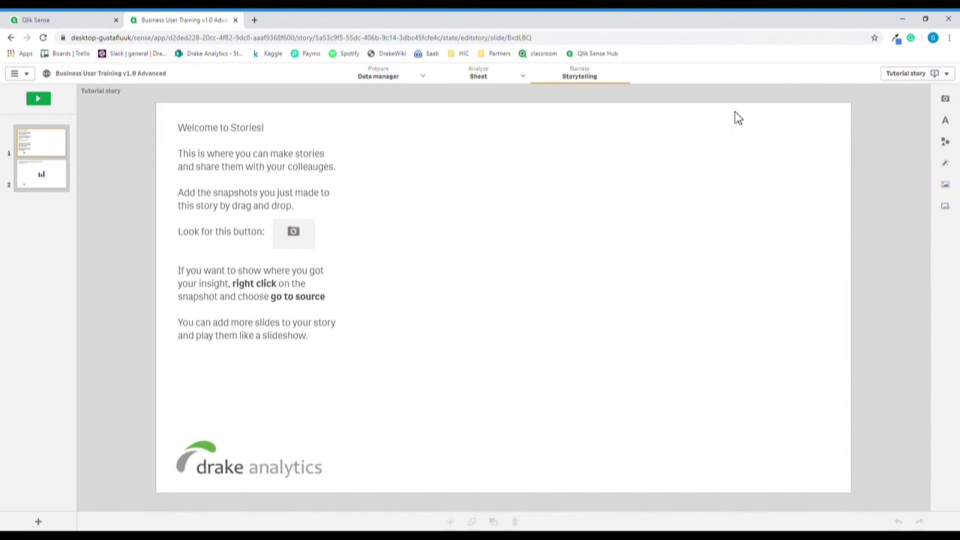
pyautogui.click(948, 74)
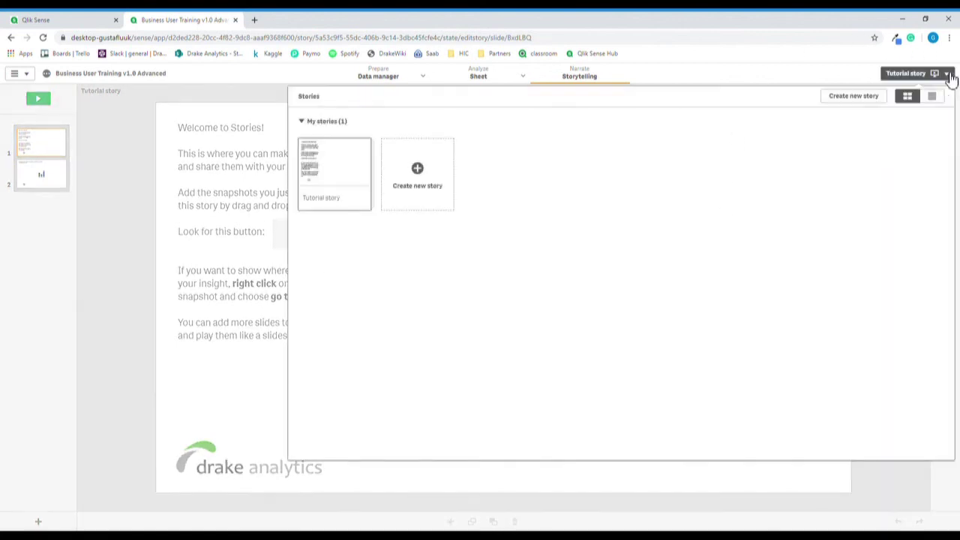
pyautogui.click(424, 174)
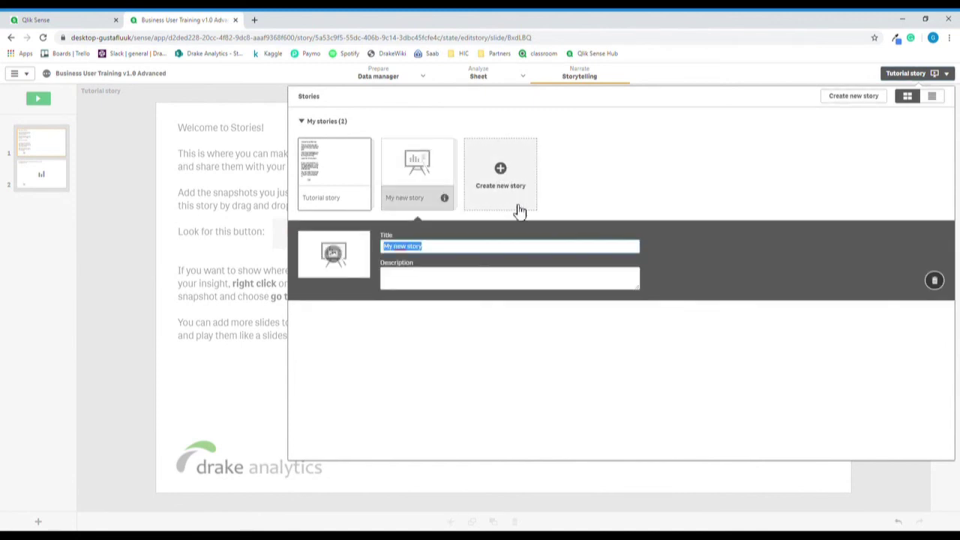
pyautogui.write('My First Story')
pyautogui.press('Return')
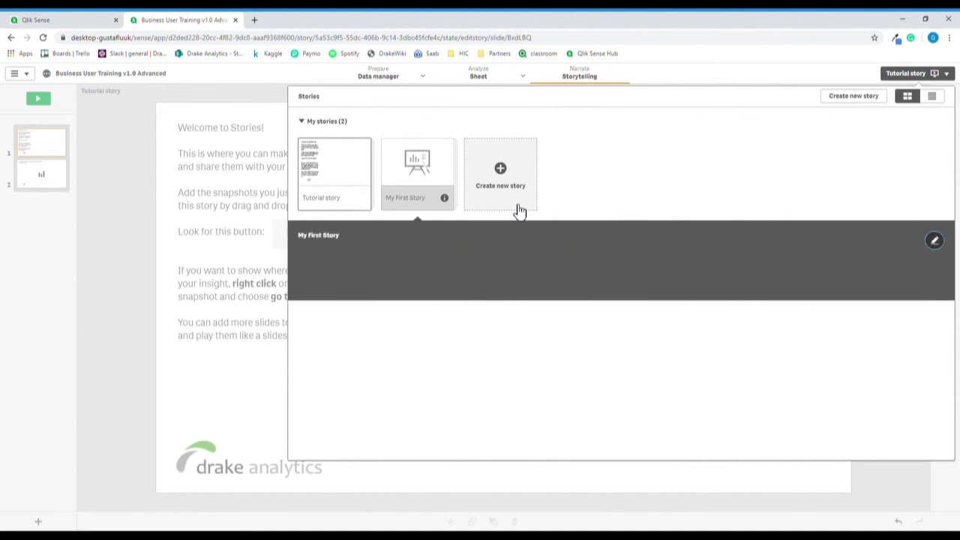
pyautogui.click(426, 173)
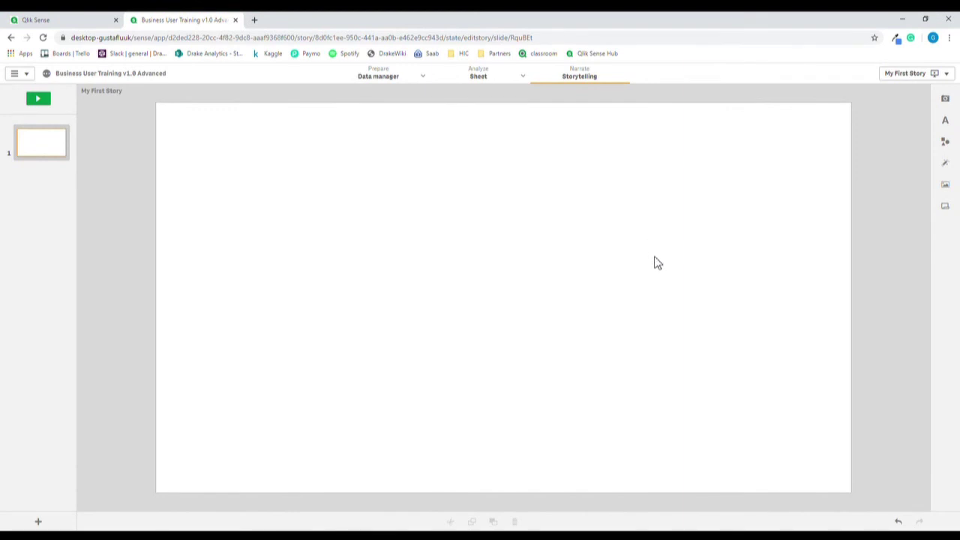
# Step: Place the 'travel plans' map snapshot on the slide and widen it with aspect ratio unlocked
pyautogui.click(947, 99)
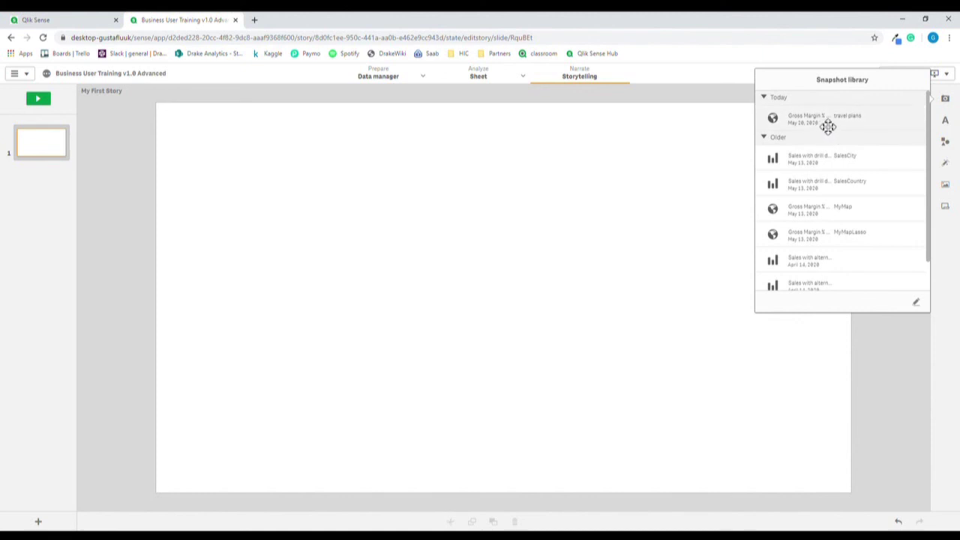
pyautogui.moveTo(826, 128); pyautogui.dragTo(459, 311)
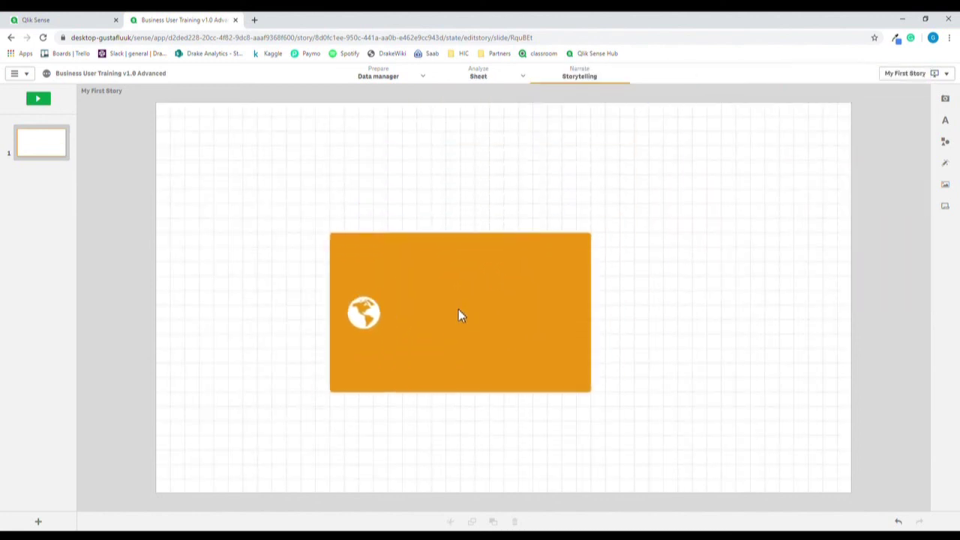
pyautogui.moveTo(595, 238); pyautogui.dragTo(621, 235)
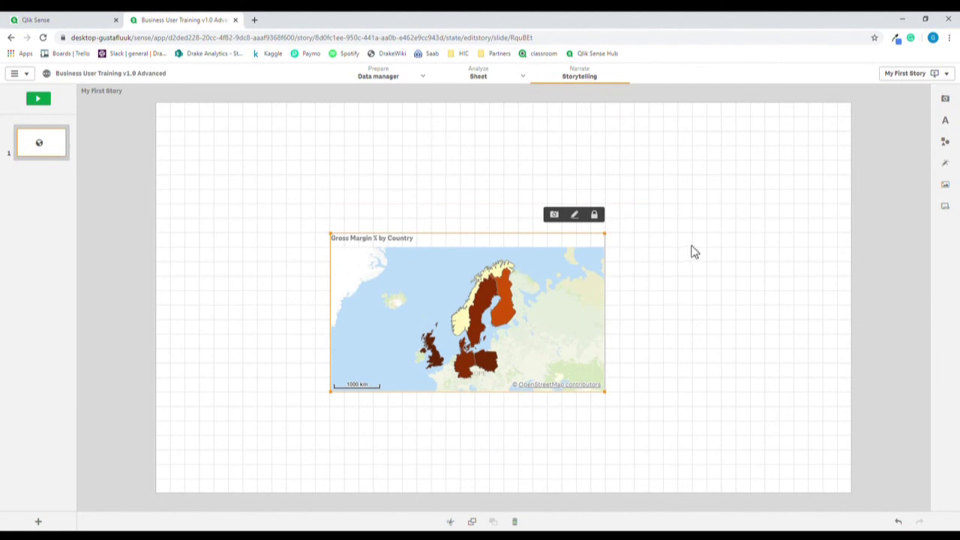
pyautogui.click(596, 216)
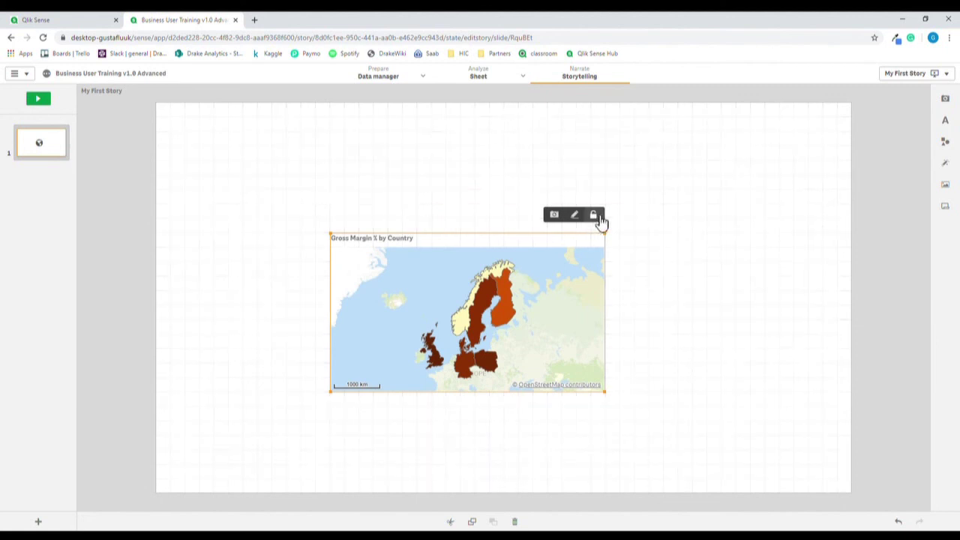
pyautogui.moveTo(609, 399); pyautogui.dragTo(677, 396)
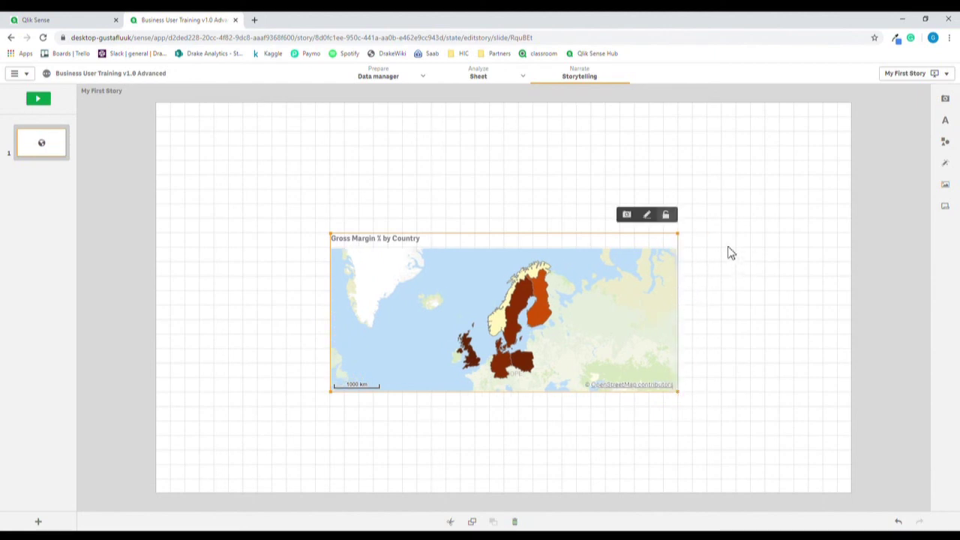
# Step: Turn off Show titles for the map snapshot
pyautogui.click(650, 216)
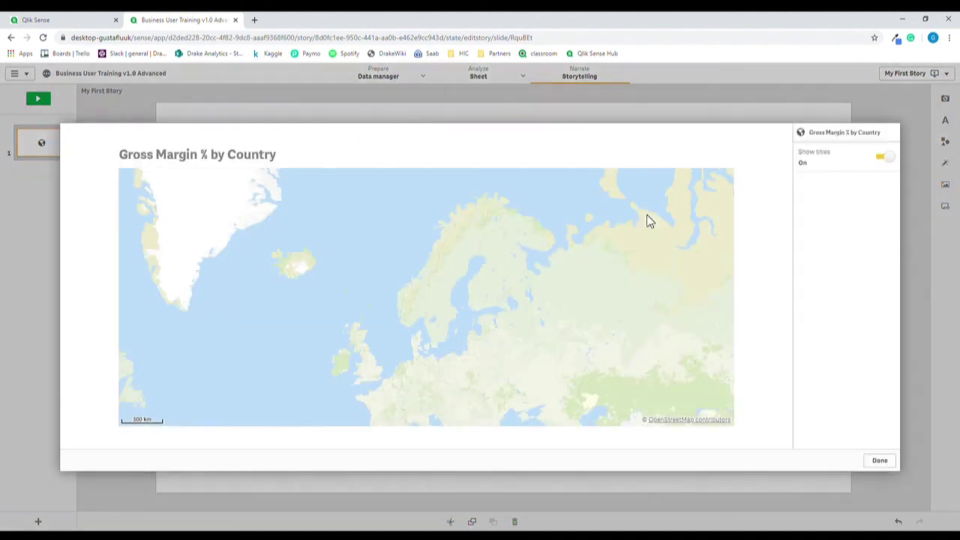
pyautogui.click(893, 159)
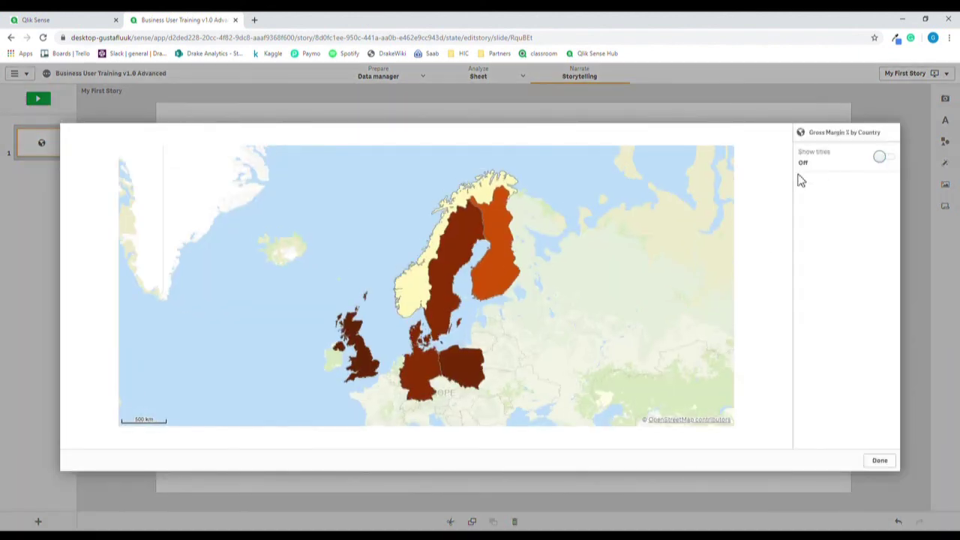
pyautogui.click(879, 460)
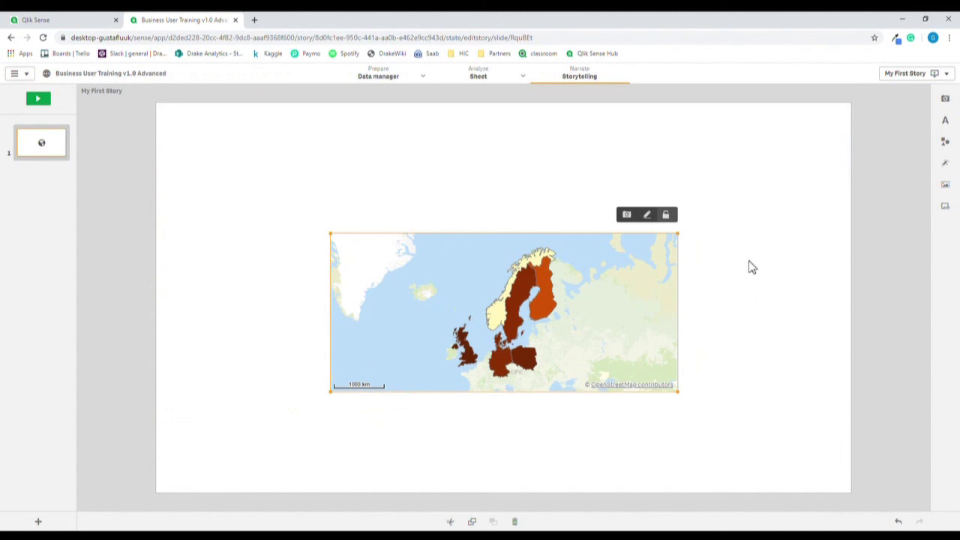
# Step: Add a Title text object above the map reading 'Travel Plans'
pyautogui.click(948, 125)
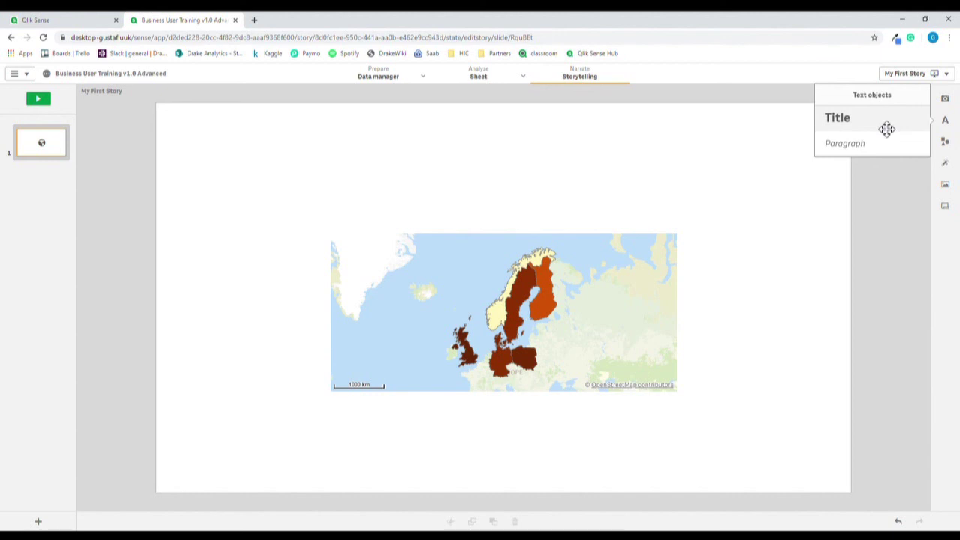
pyautogui.moveTo(888, 129); pyautogui.dragTo(467, 208)
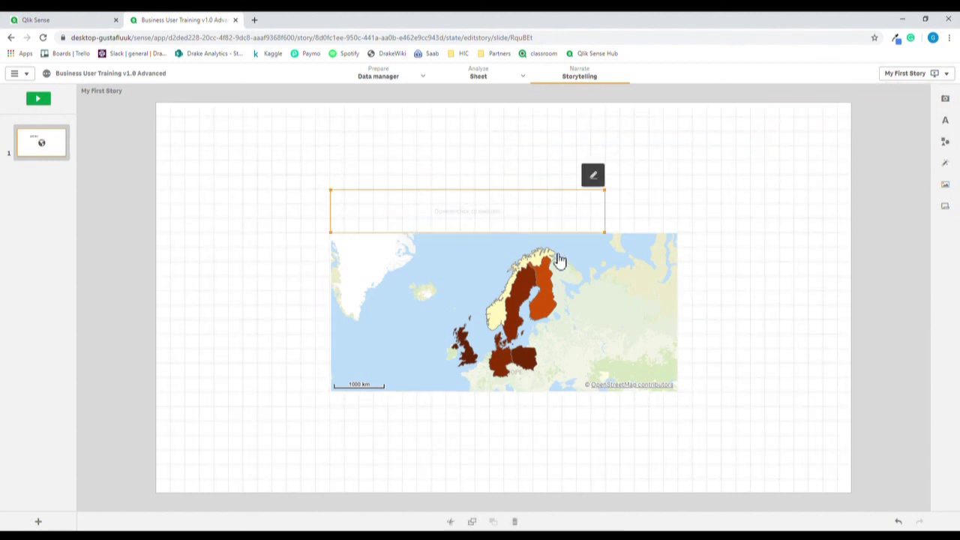
pyautogui.doubleClick(466, 216)
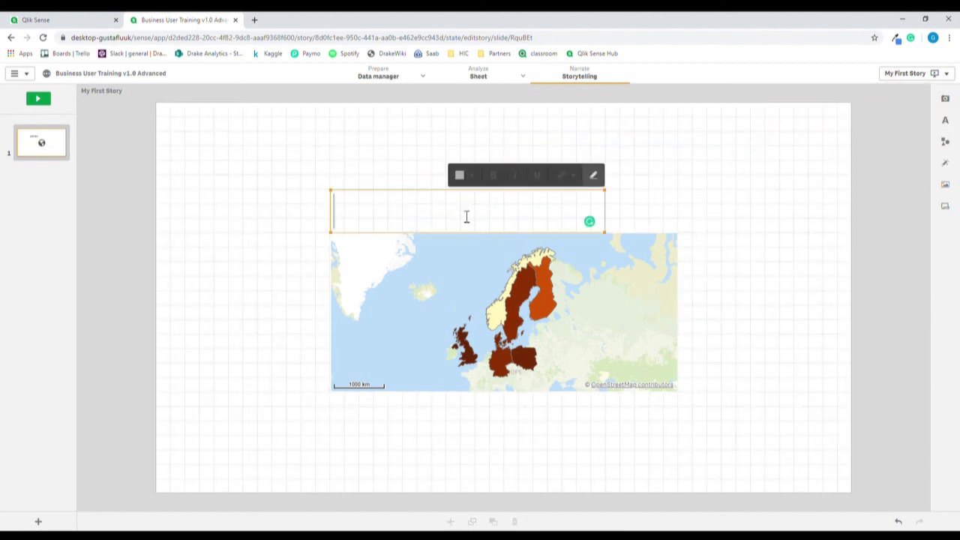
pyautogui.write('Travel P')
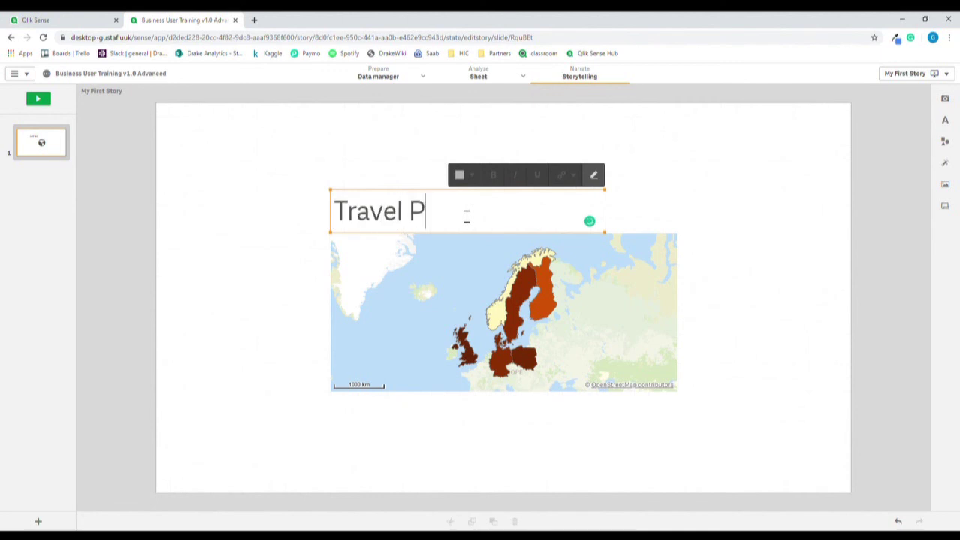
pyautogui.write('land')
pyautogui.press('BackSpace')
pyautogui.write('s')
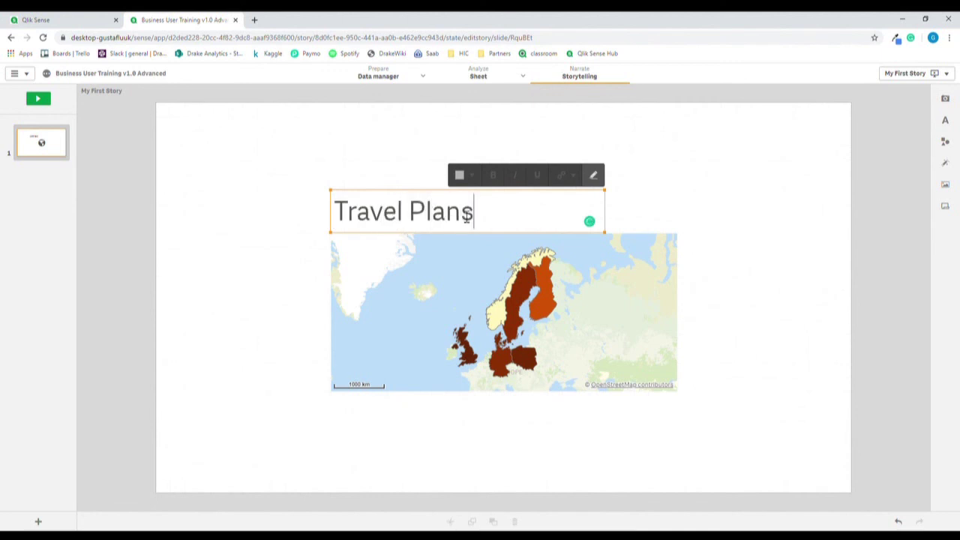